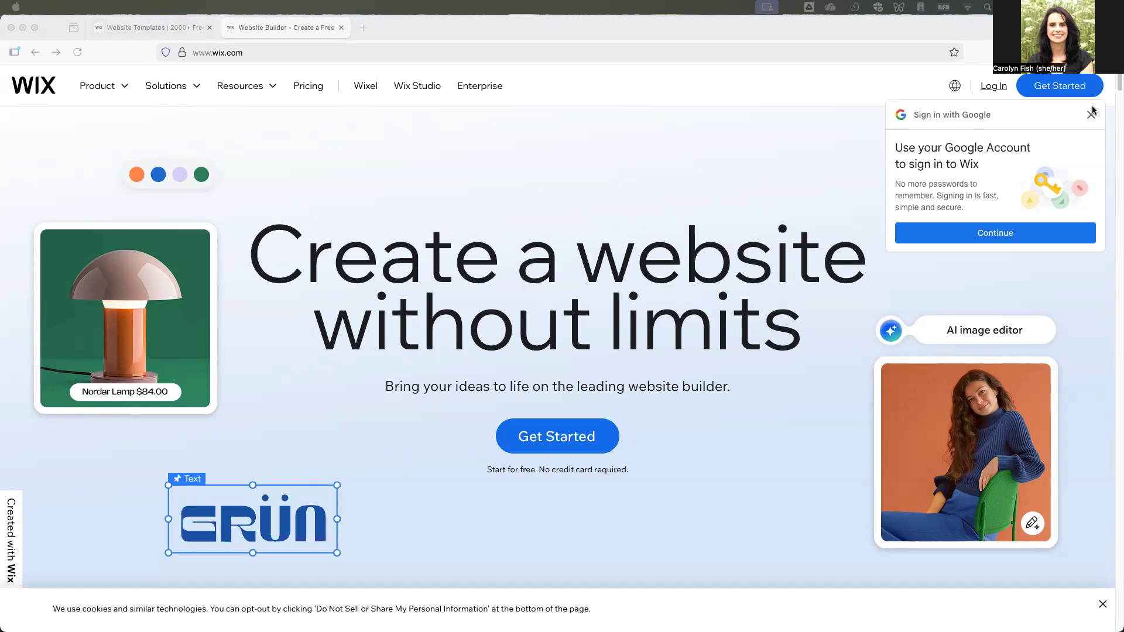
# Log in to the Wix account by entering the account's e-mail address.
pyautogui.click(997, 90)
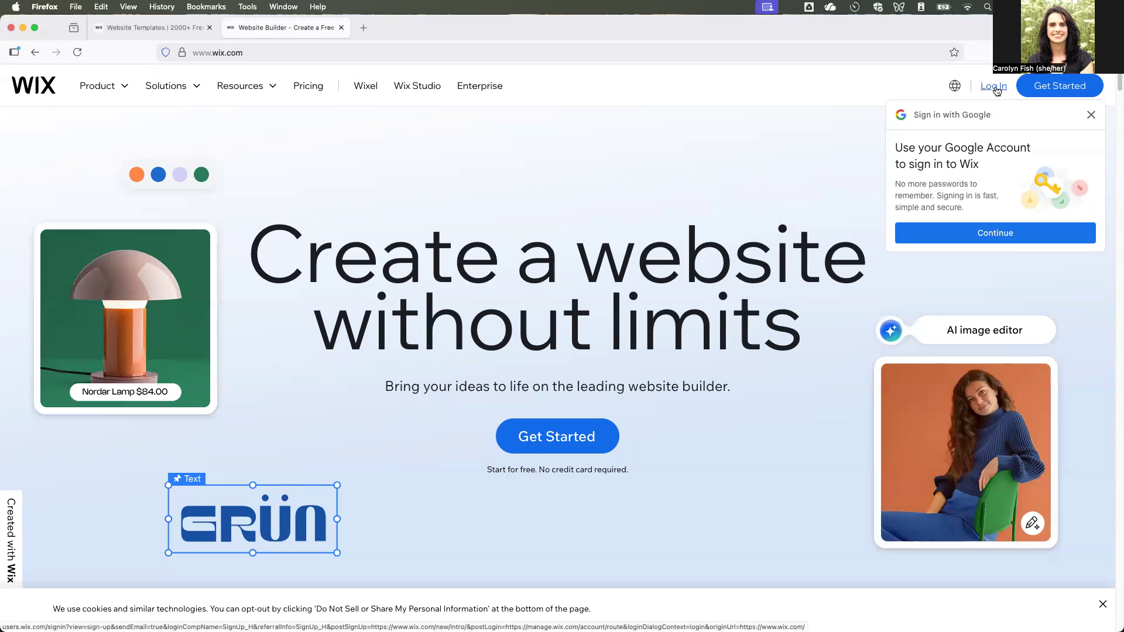
pyautogui.click(997, 91)
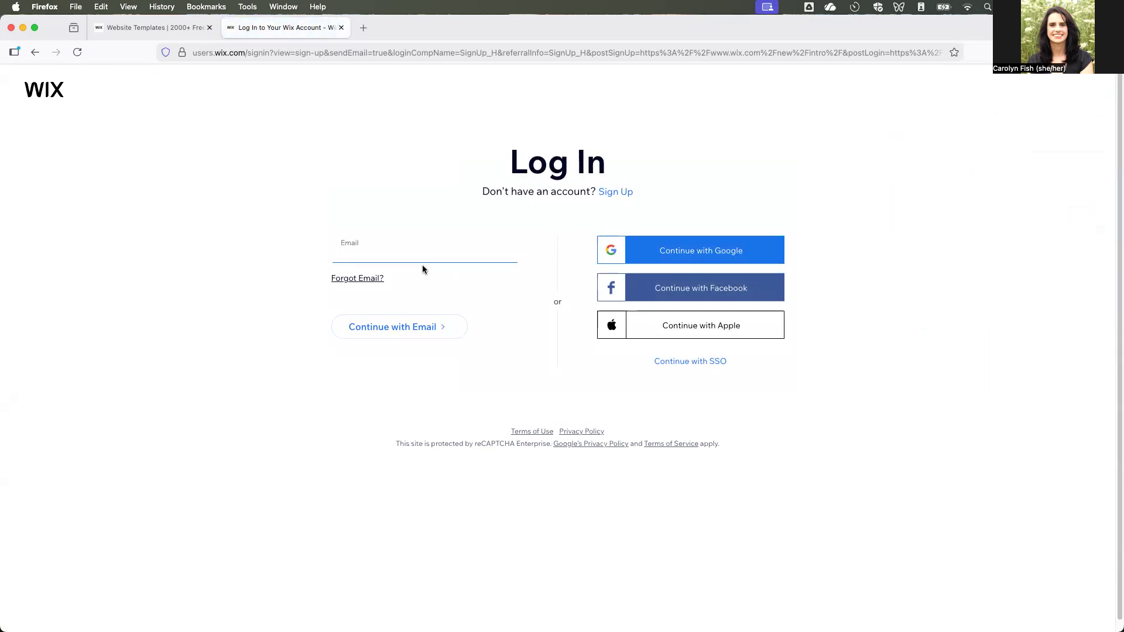
pyautogui.click(454, 326)
pyautogui.click(375, 340)
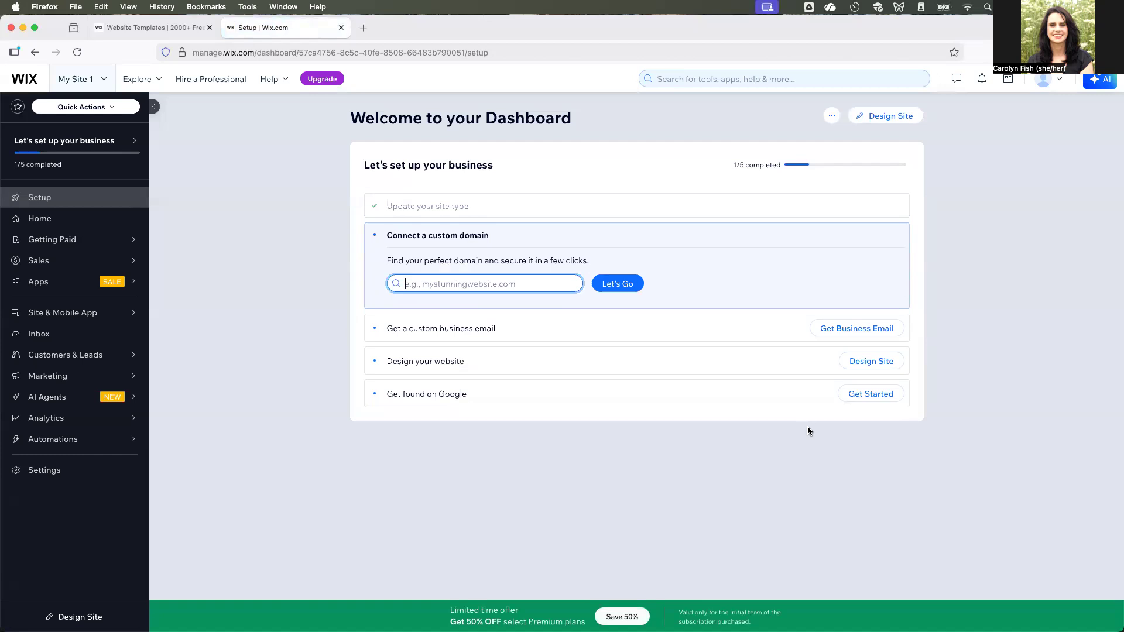
# Start designing the site by customizing a template, and browse the available blank templates.
pyautogui.click(901, 116)
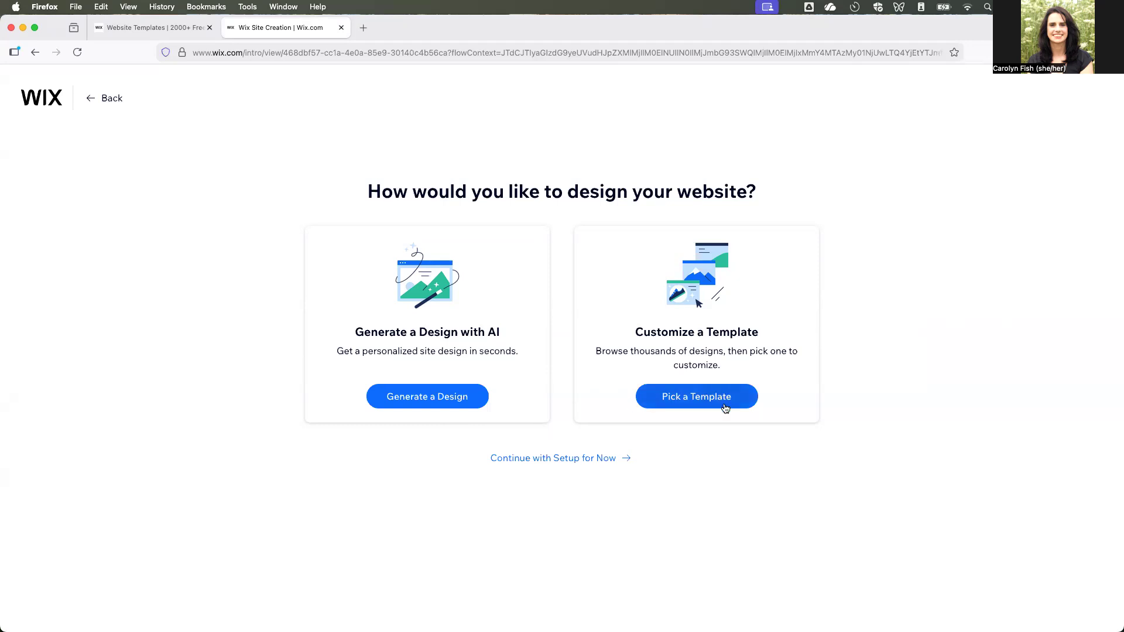
pyautogui.click(705, 408)
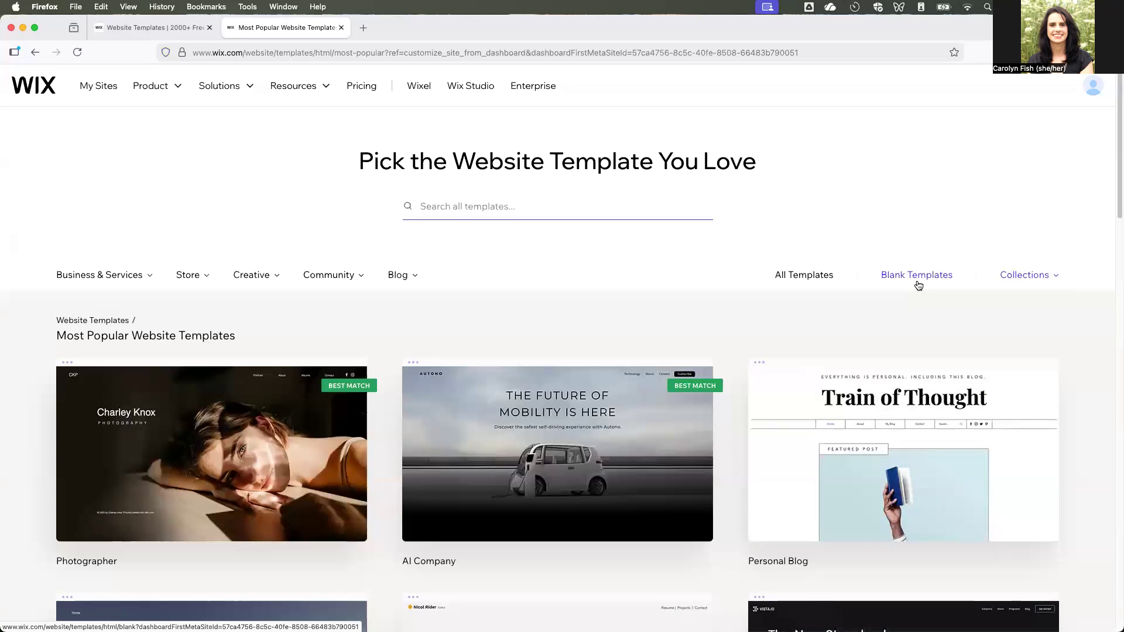
pyautogui.moveTo(252, 280)
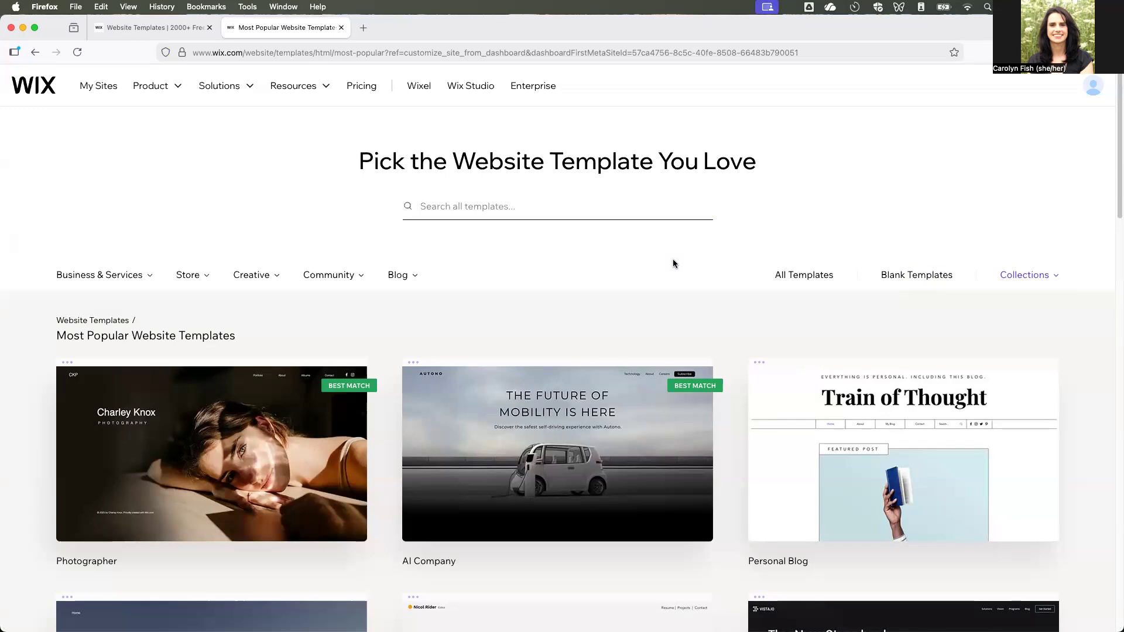
pyautogui.click(936, 280)
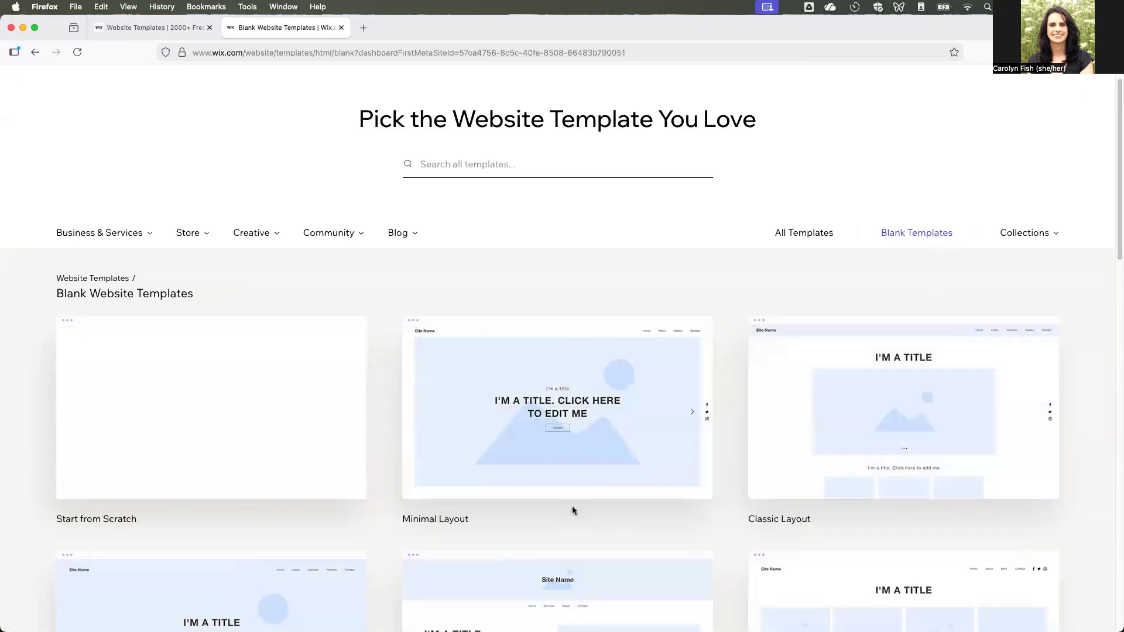
pyautogui.scroll(-5, 571, 514)
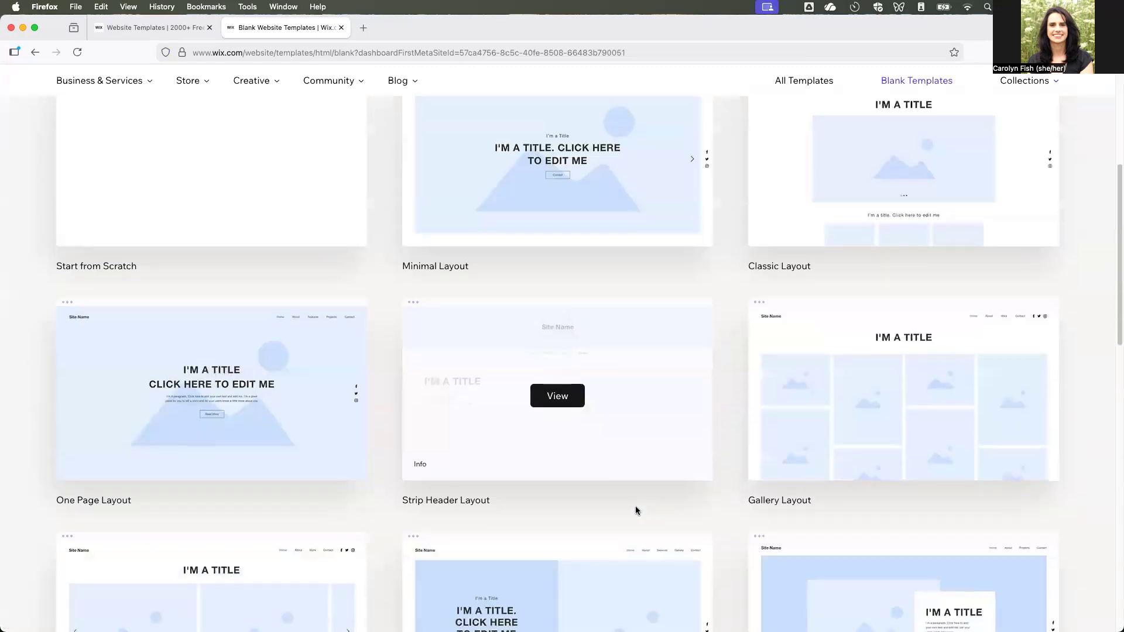
pyautogui.scroll(-2, 584, 514)
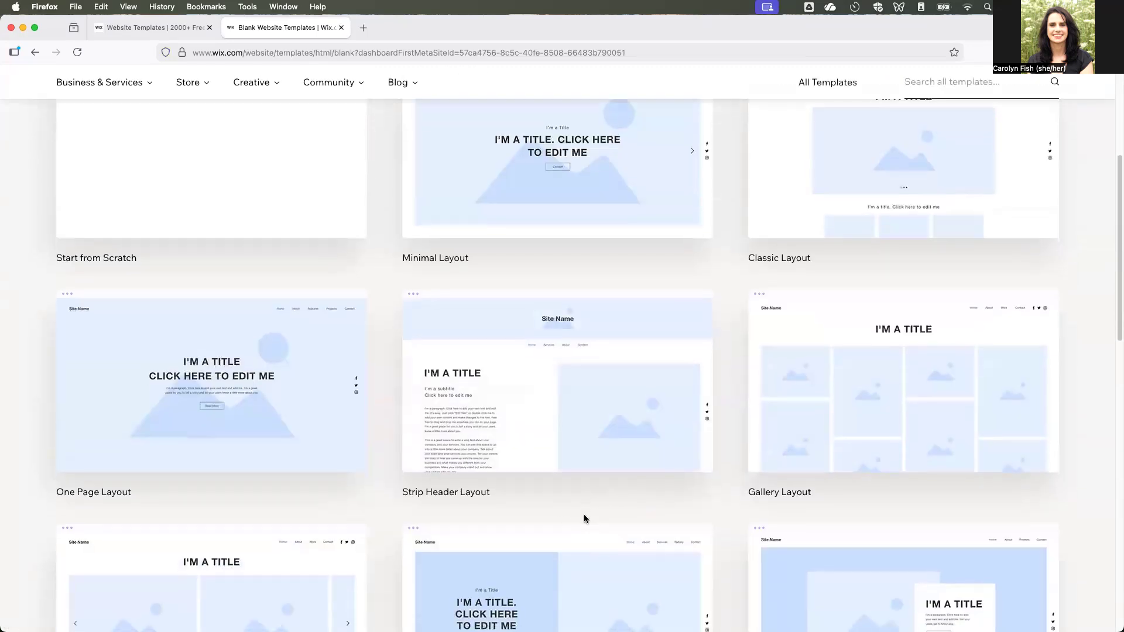
pyautogui.scroll(-3, 731, 474)
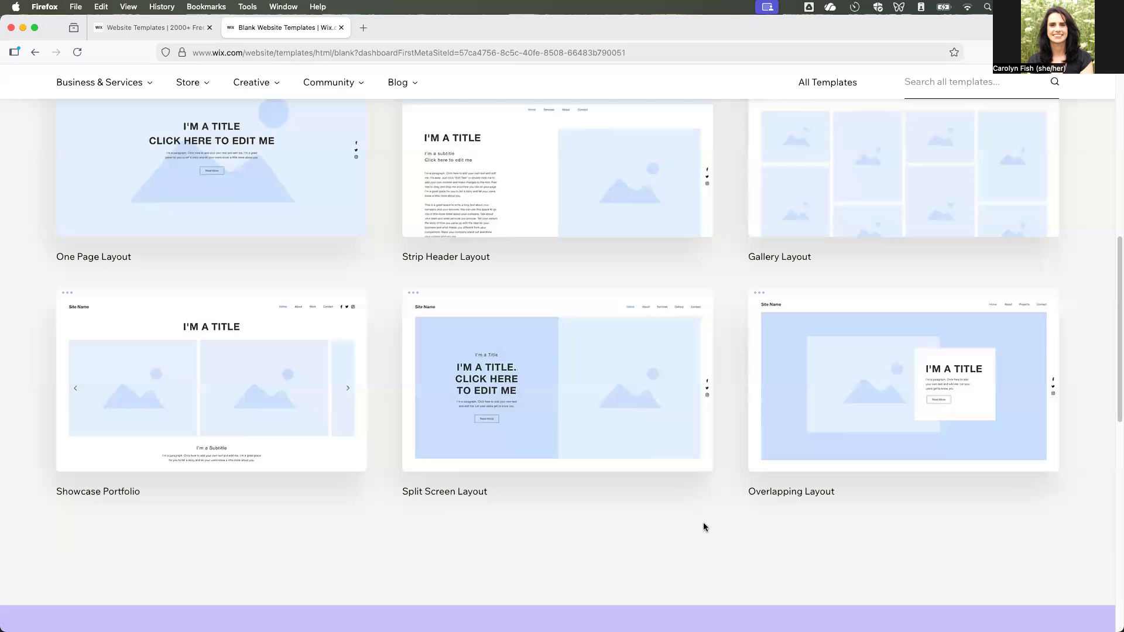
pyautogui.scroll(3, 731, 412)
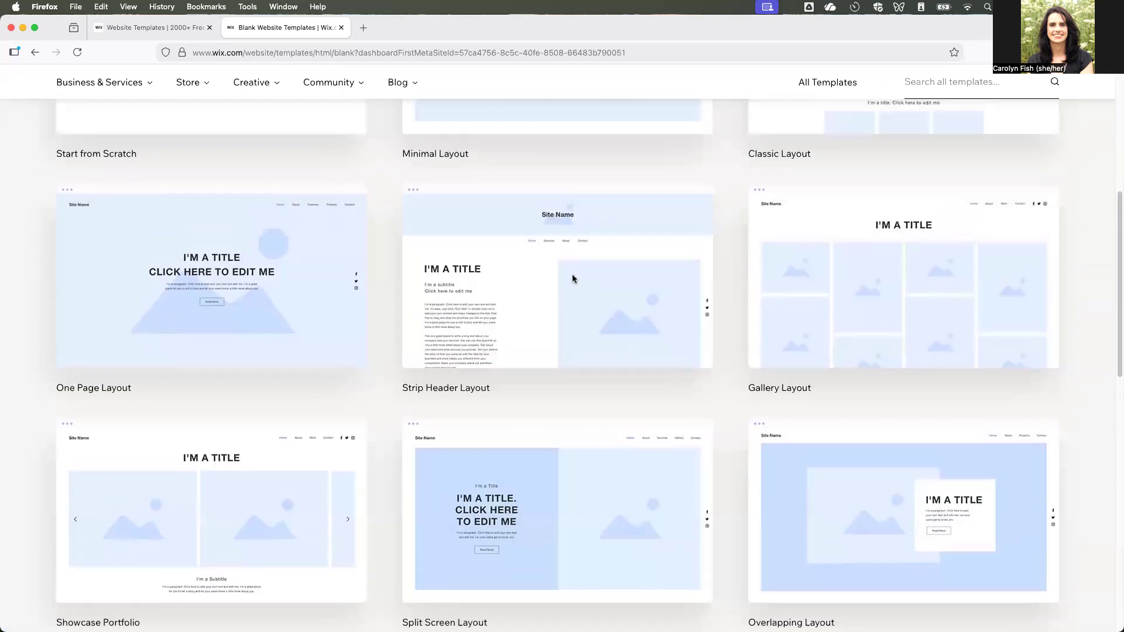
# Try to open a cartographer's personal portfolio website by its address in a new browser tab.
pyautogui.click(363, 28)
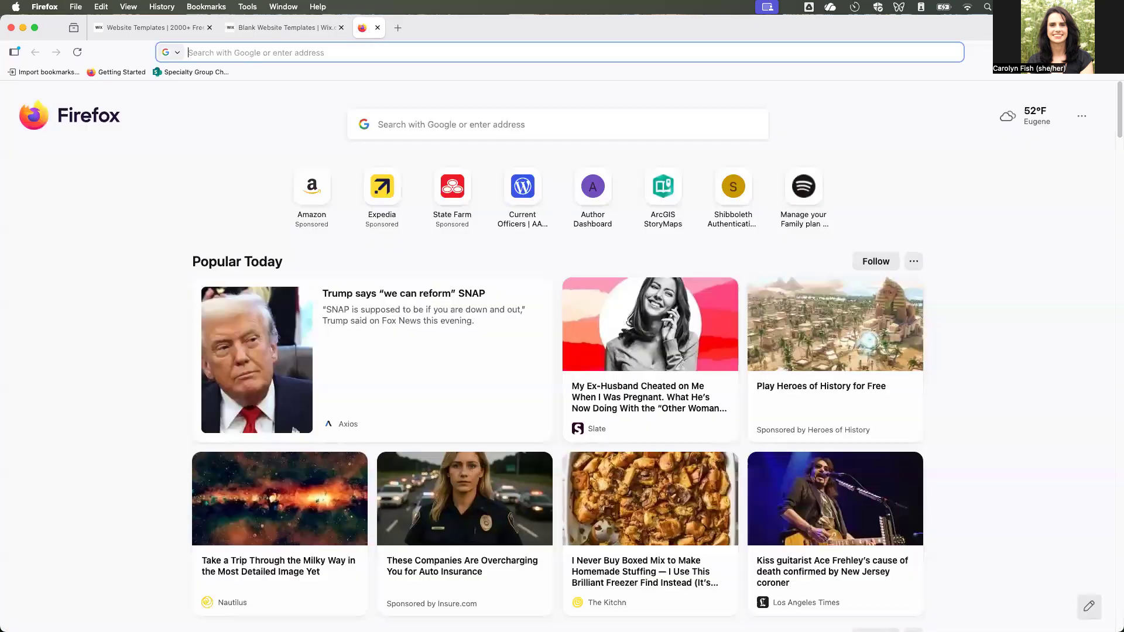
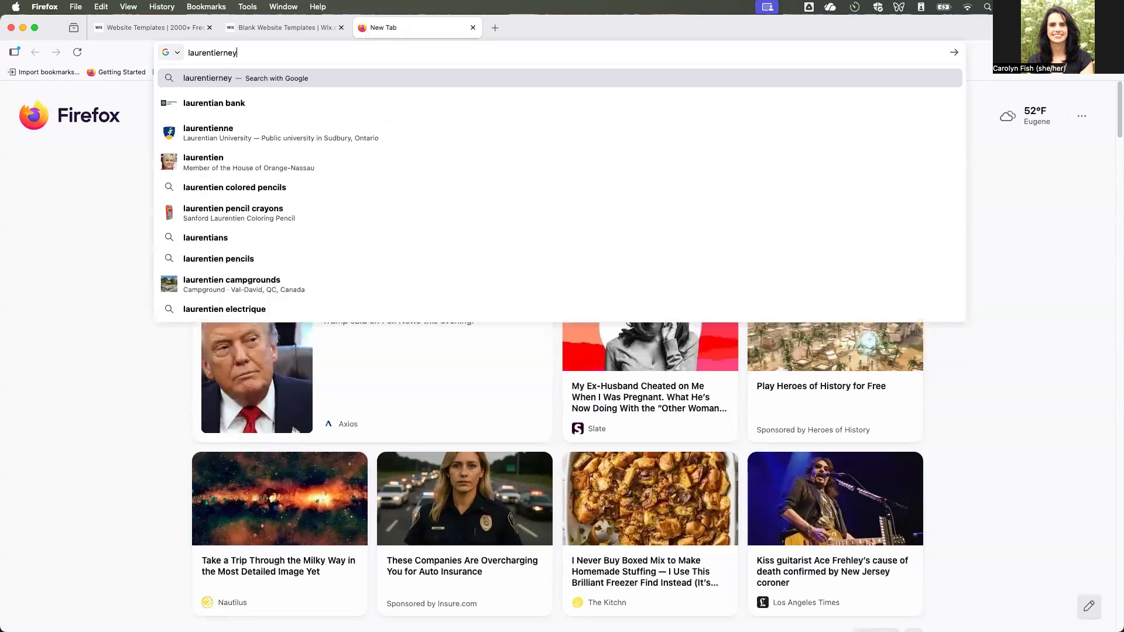
pyautogui.write('.com')
pyautogui.press('Return')
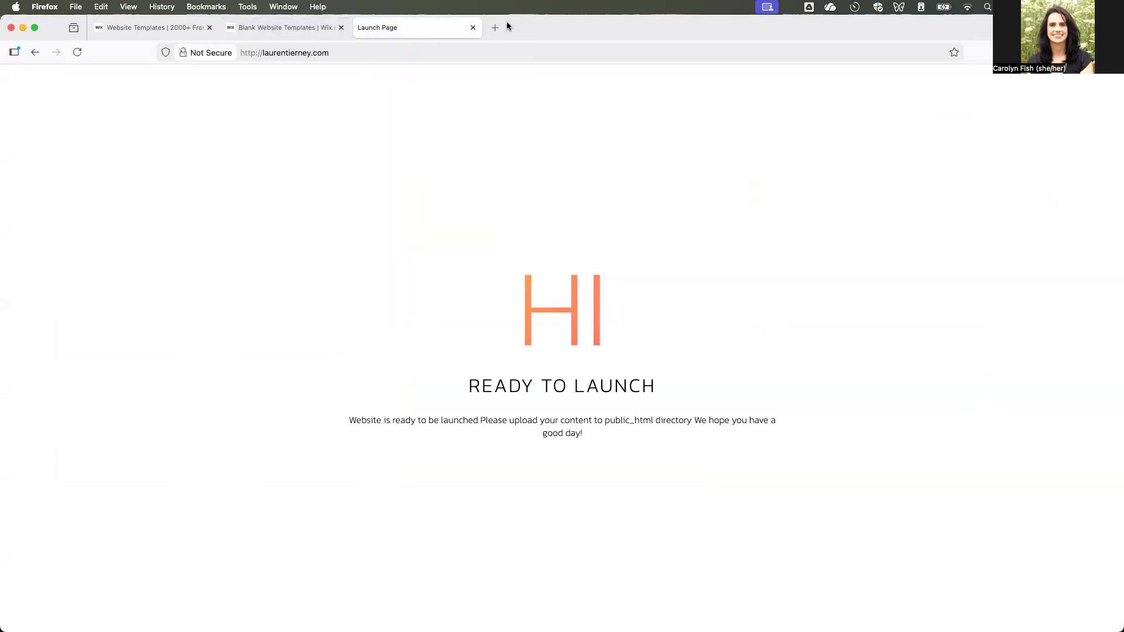
# Find the cartographer's portfolio website by searching Google for their name, and examine its gallery of map projects.
pyautogui.click(377, 49)
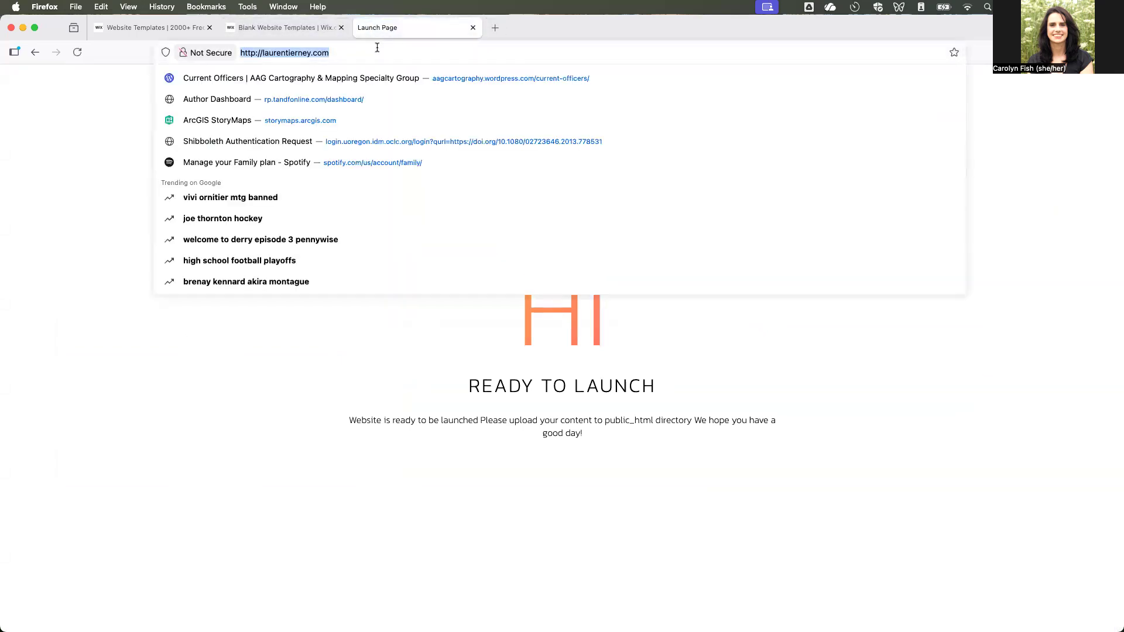
pyautogui.write('googl')
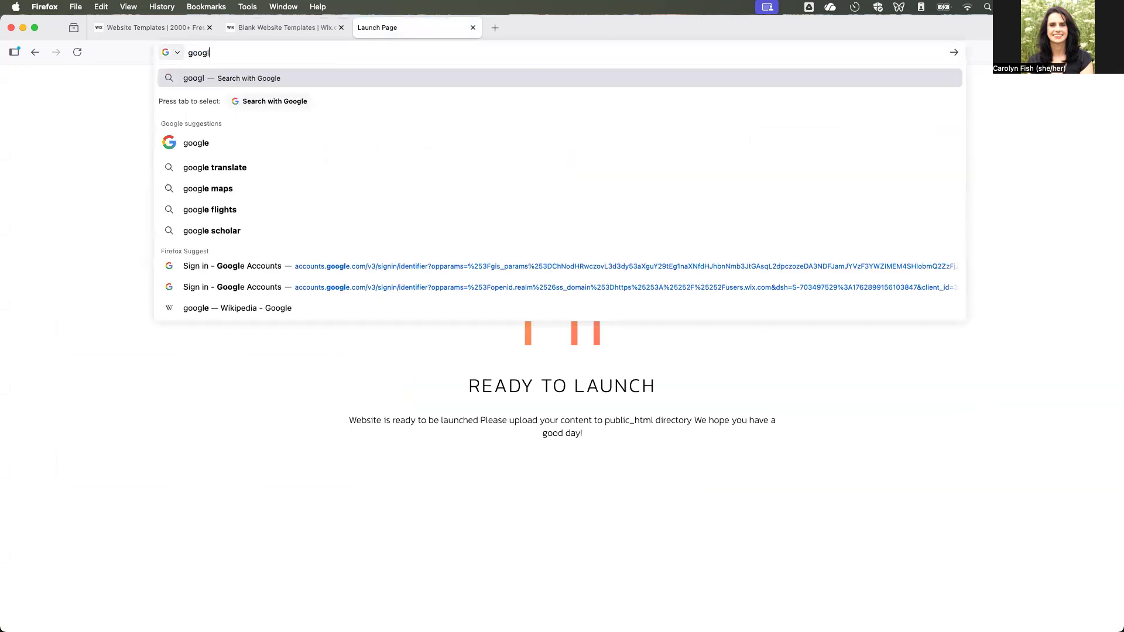
pyautogui.write('e.com')
pyautogui.press('Return')
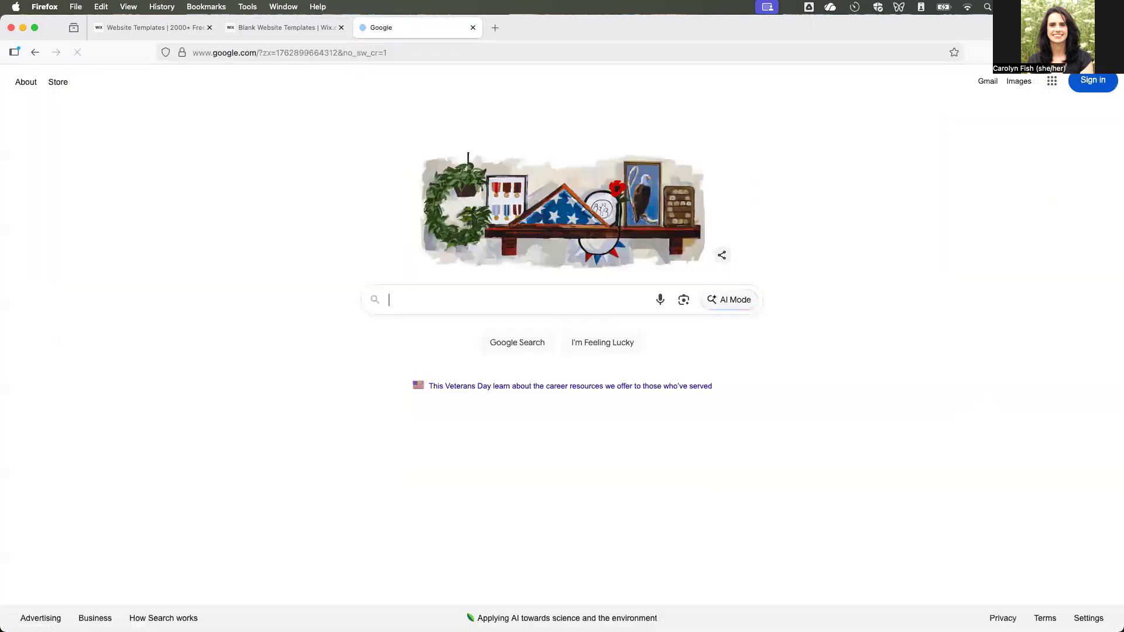
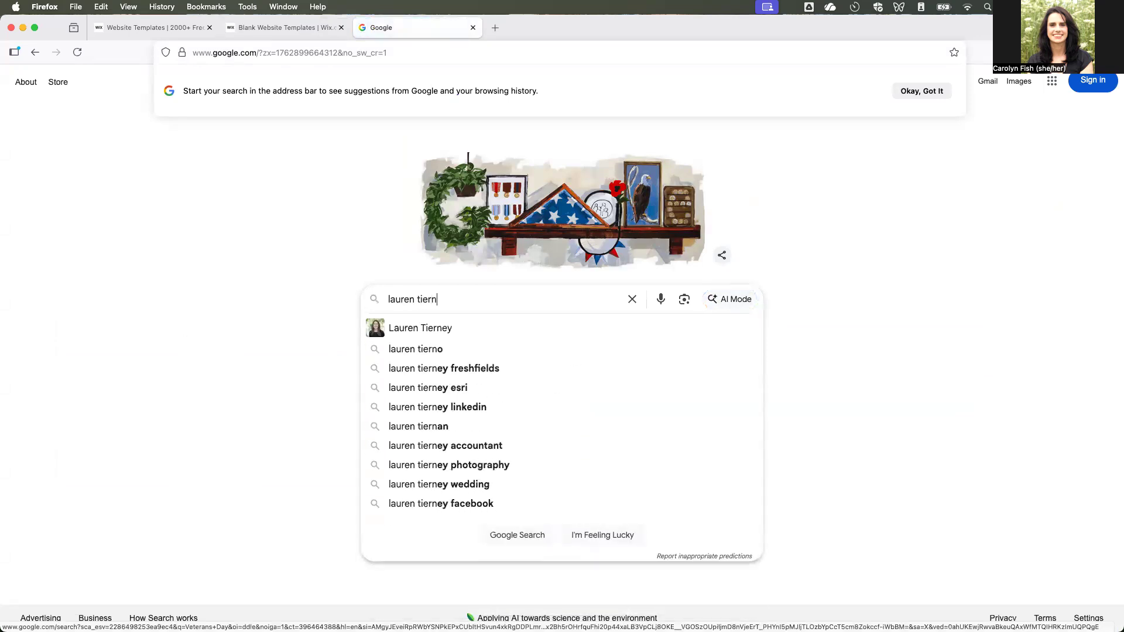
pyautogui.press('Return')
pyautogui.click(141, 423)
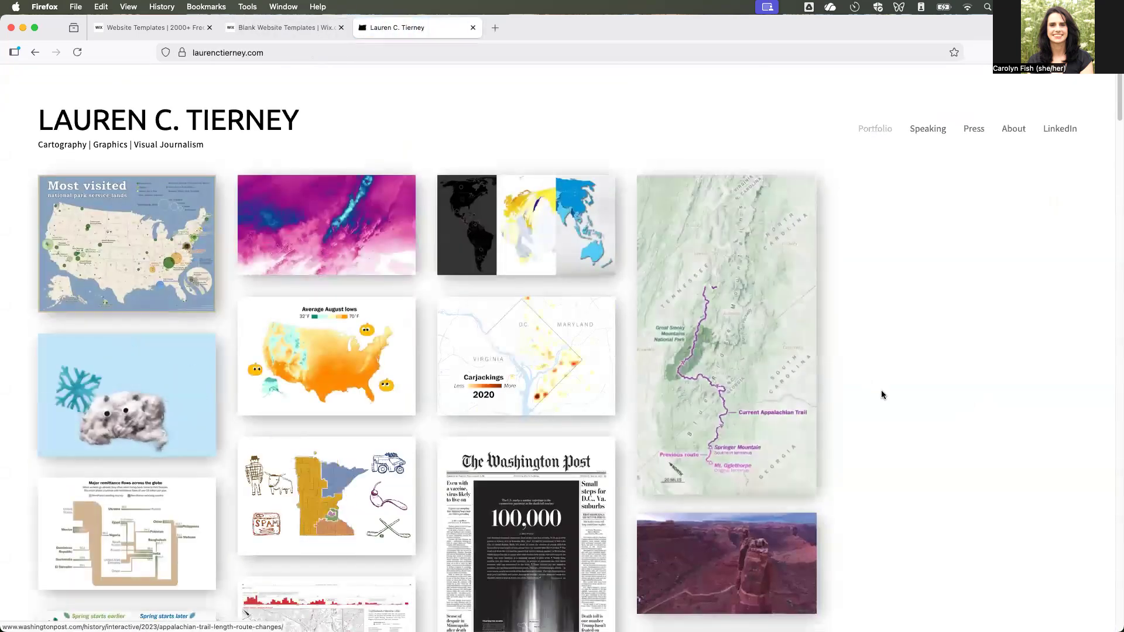
pyautogui.scroll(-3, 919, 456)
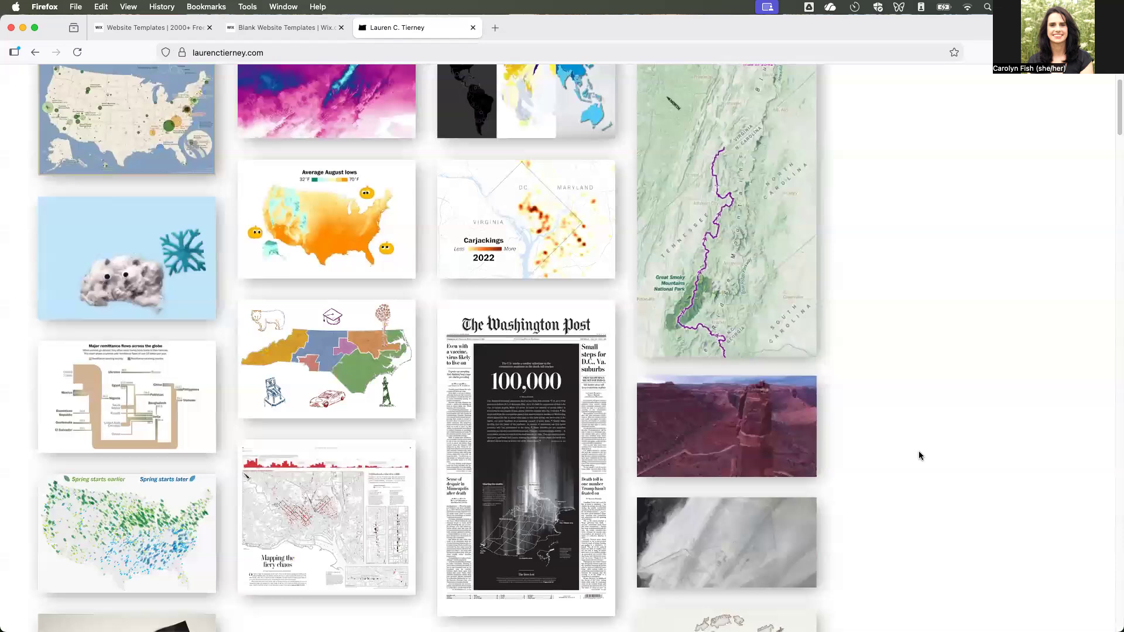
pyautogui.scroll(-2, 919, 456)
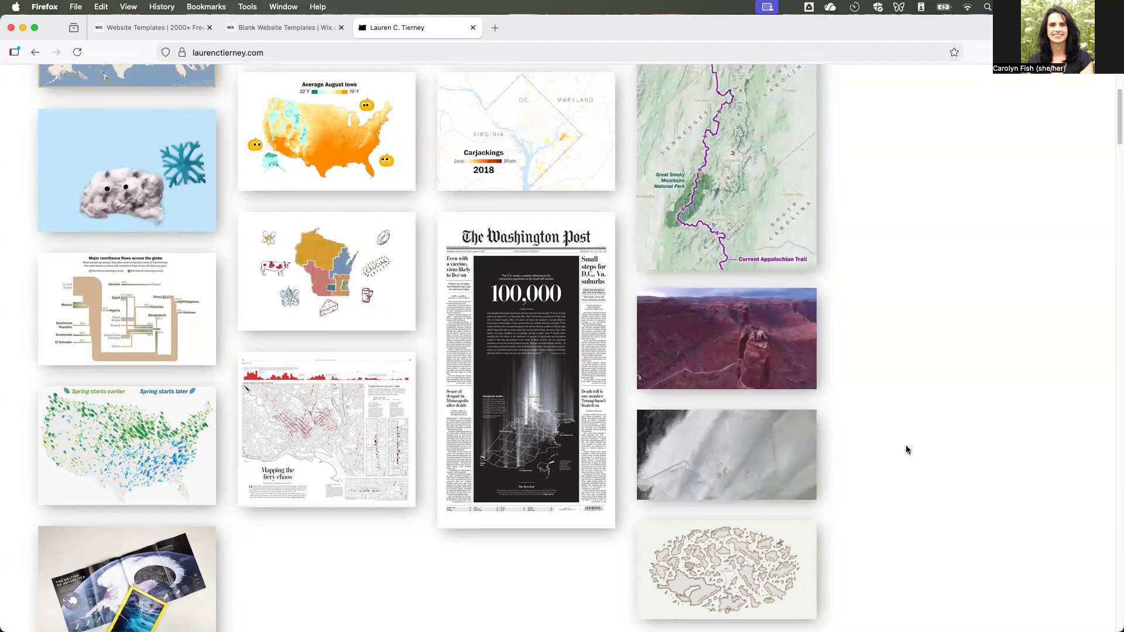
pyautogui.scroll(5, 906, 449)
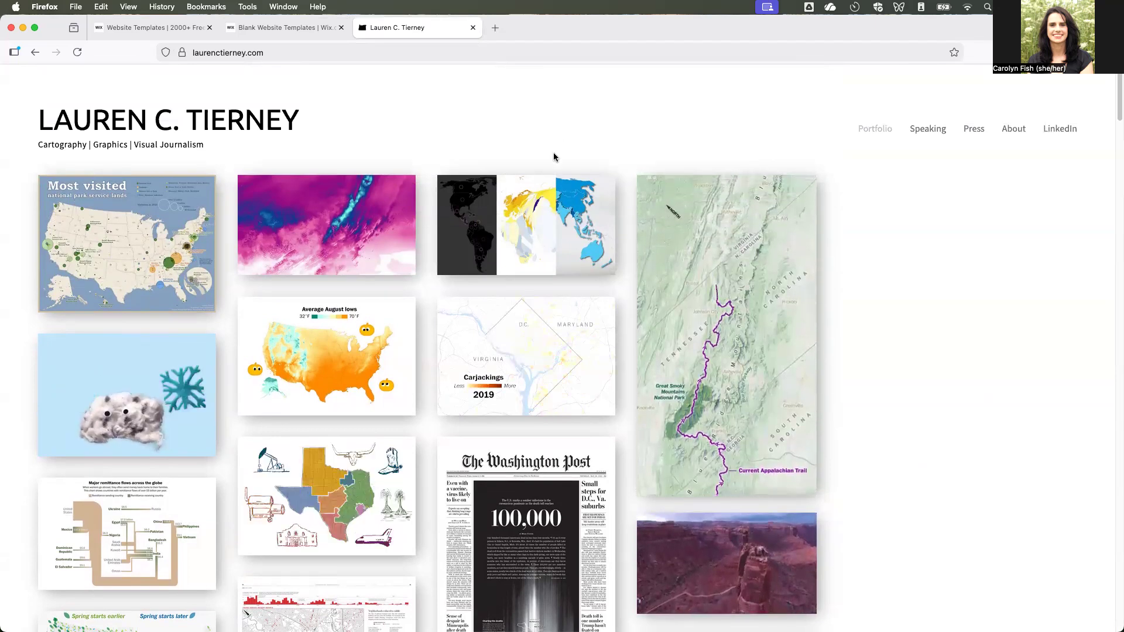
# Return to the Wix blank templates, open the Gallery Layout template for editing, and dismiss the AI content dialog.
pyautogui.click(295, 29)
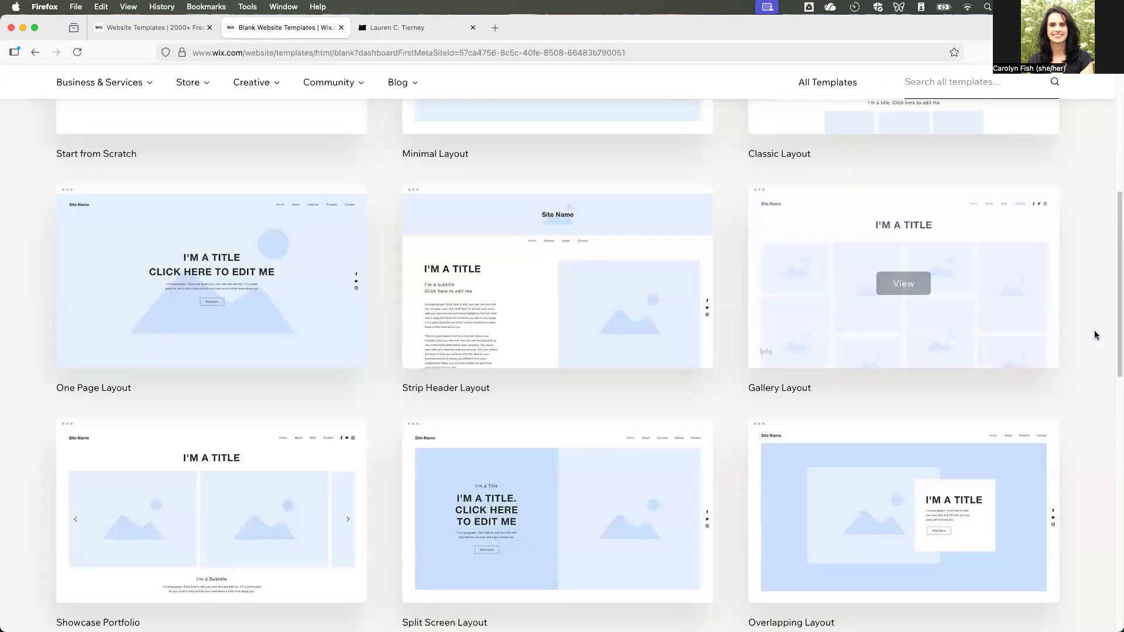
pyautogui.moveTo(935, 310)
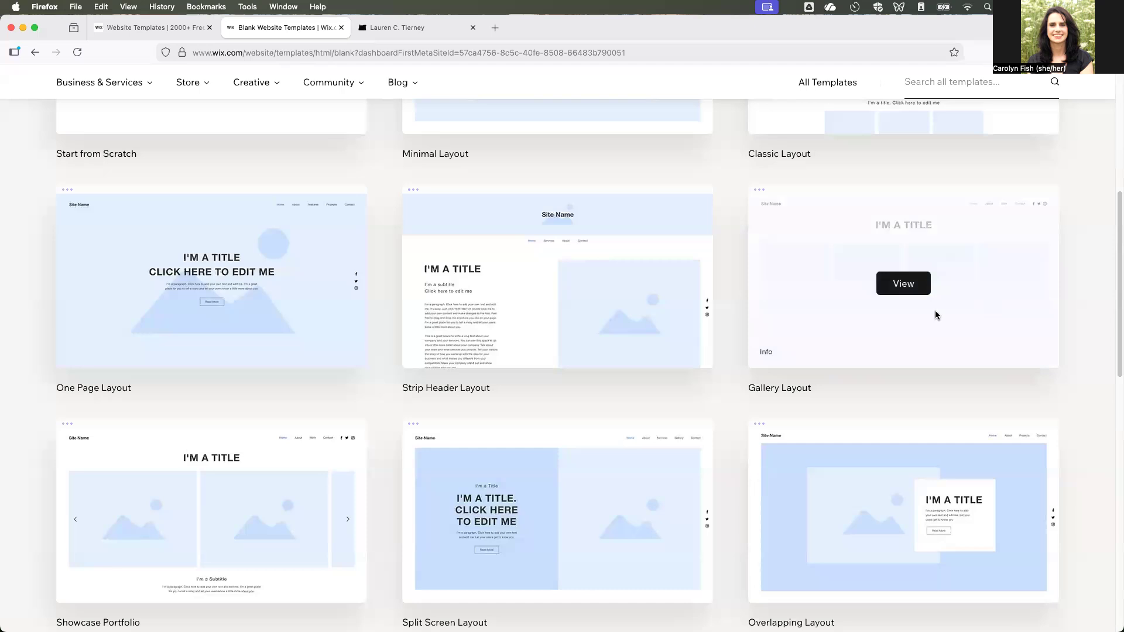
pyautogui.click(904, 285)
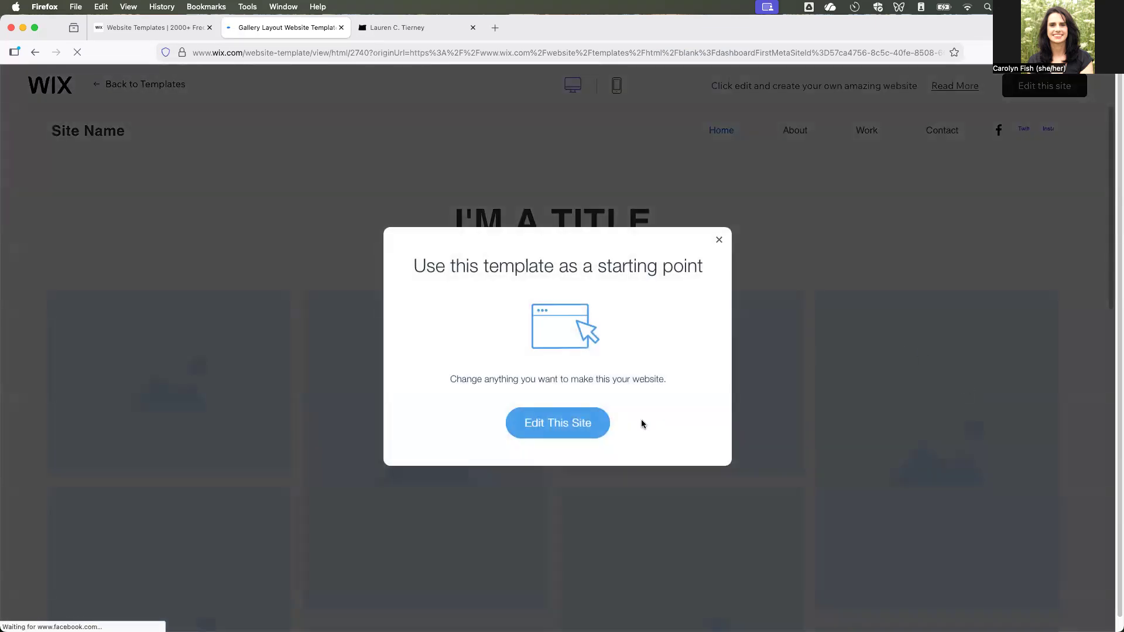
pyautogui.click(592, 427)
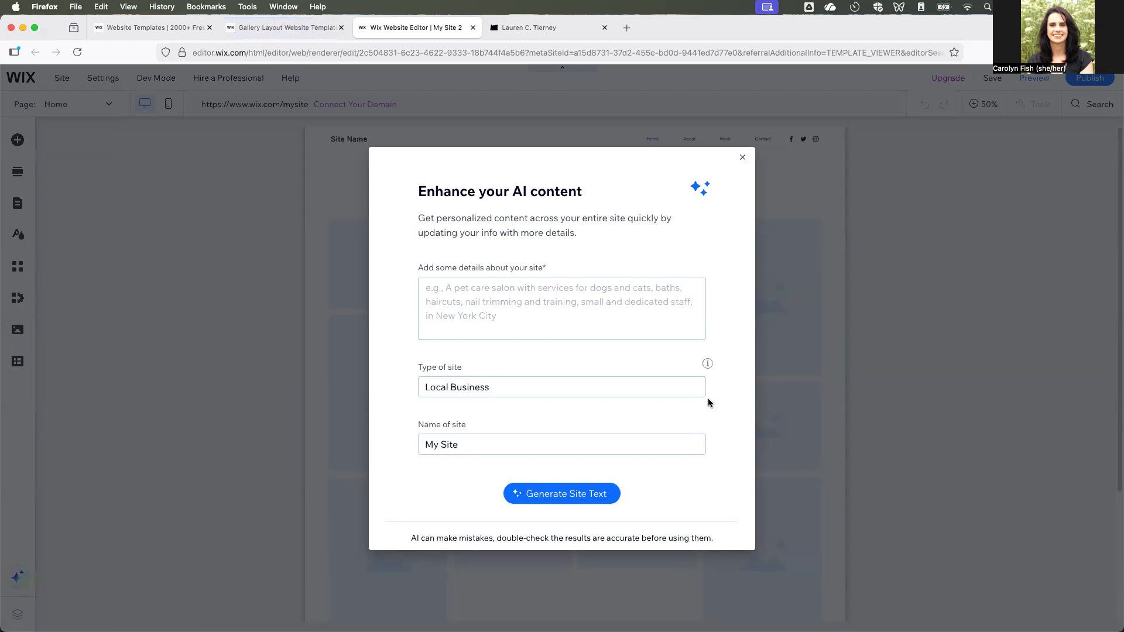
pyautogui.click(686, 388)
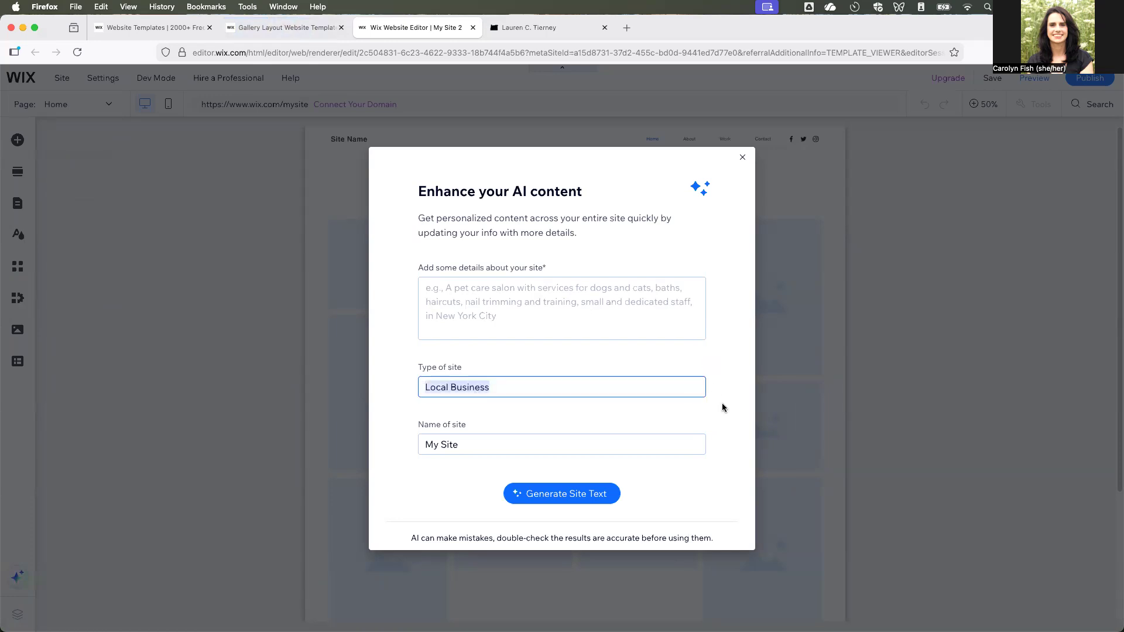
pyautogui.click(742, 158)
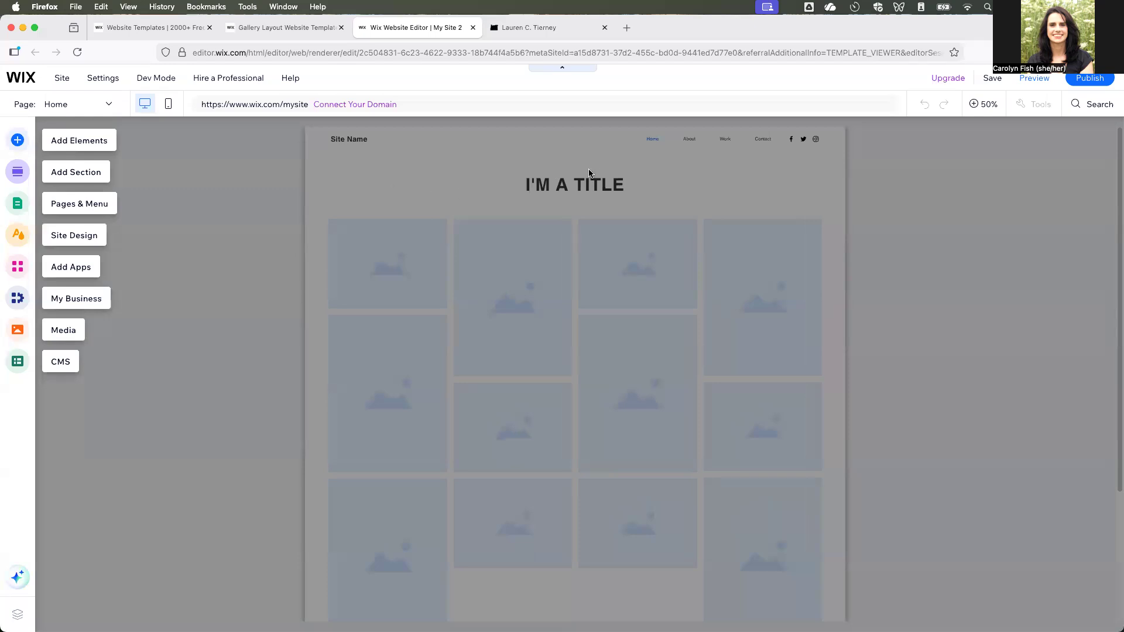
# Replace the home page's main title with "Cartography Portfolio".
pyautogui.click(601, 183)
pyautogui.doubleClick(583, 190)
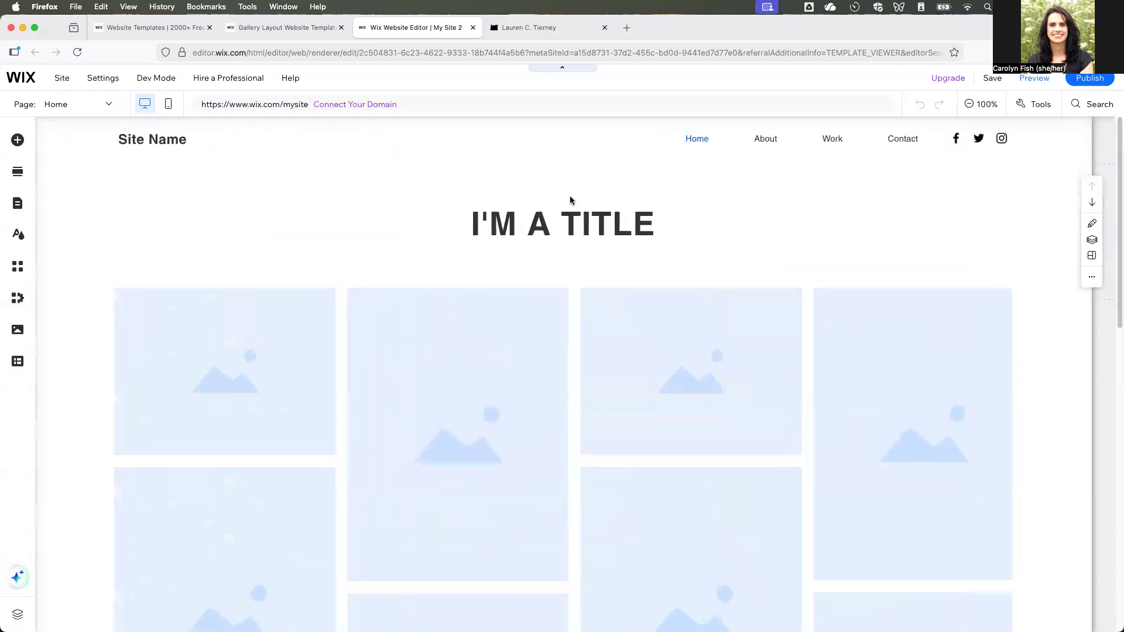
pyautogui.click(574, 231)
pyautogui.doubleClick(576, 232)
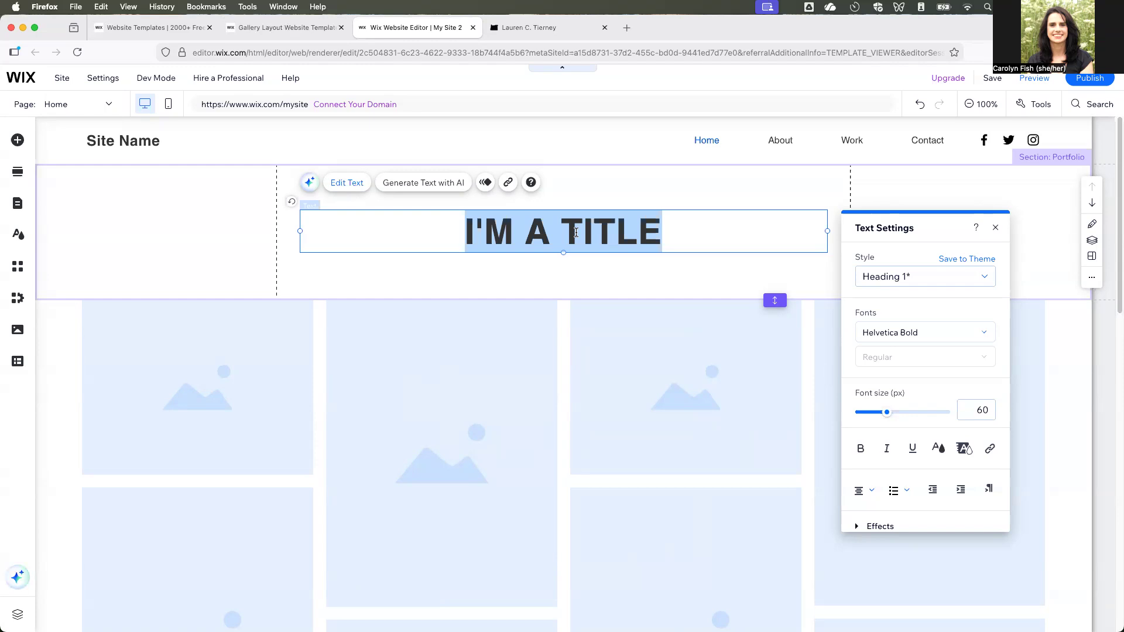
pyautogui.write('Cartora')
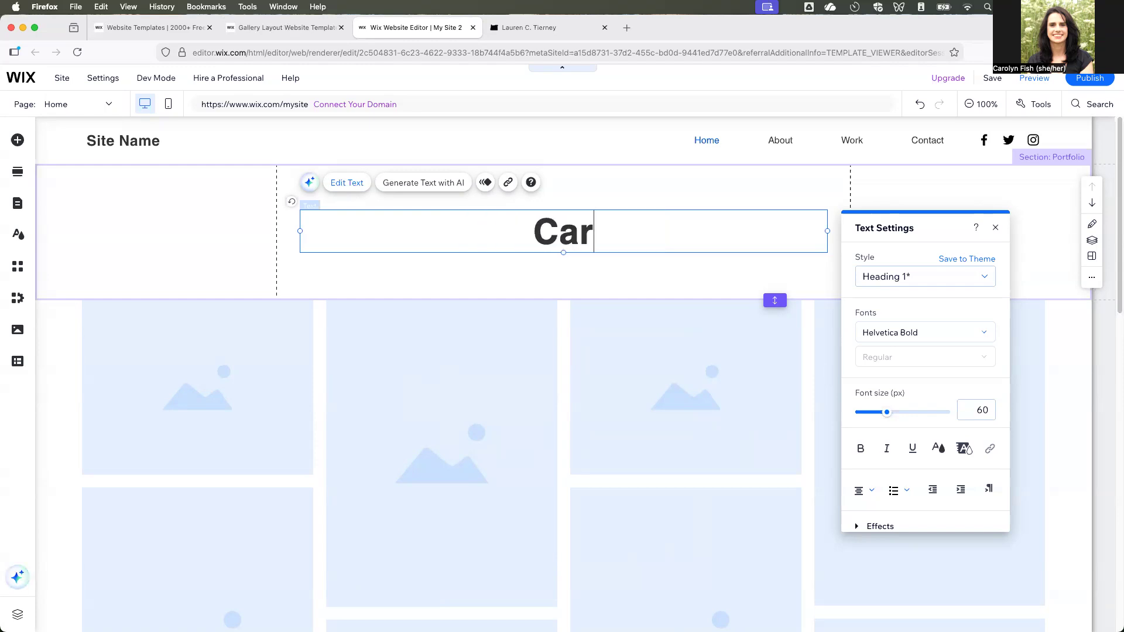
pyautogui.press('BackSpace')
pyautogui.press('BackSpace')
pyautogui.write('graphy Portfiol')
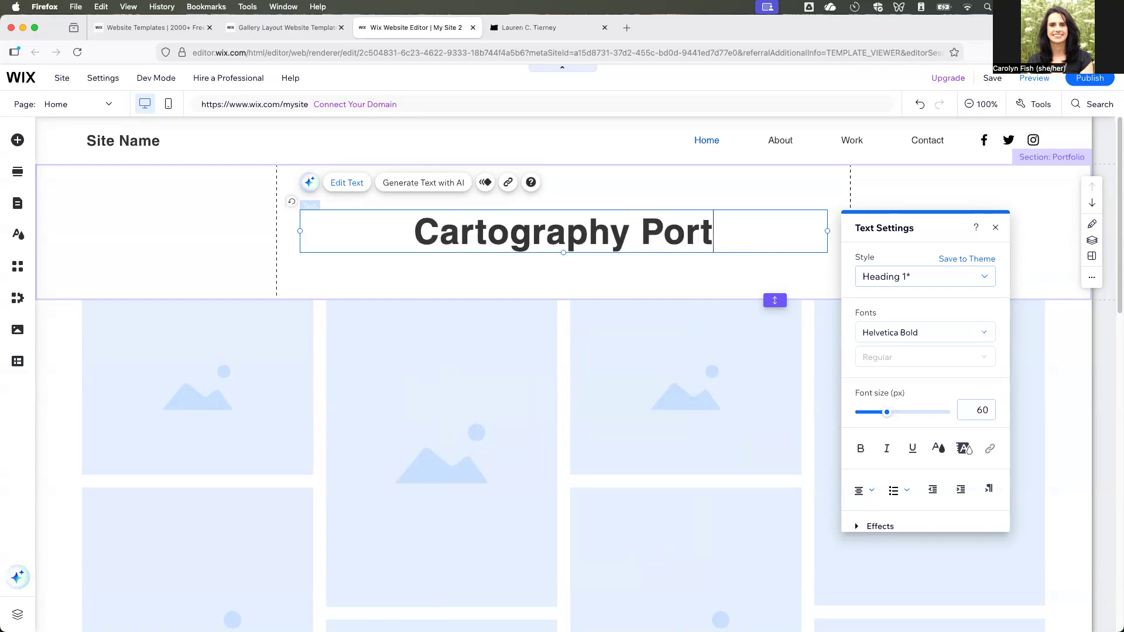
pyautogui.press('BackSpace')
pyautogui.press('BackSpace')
pyautogui.press('BackSpace')
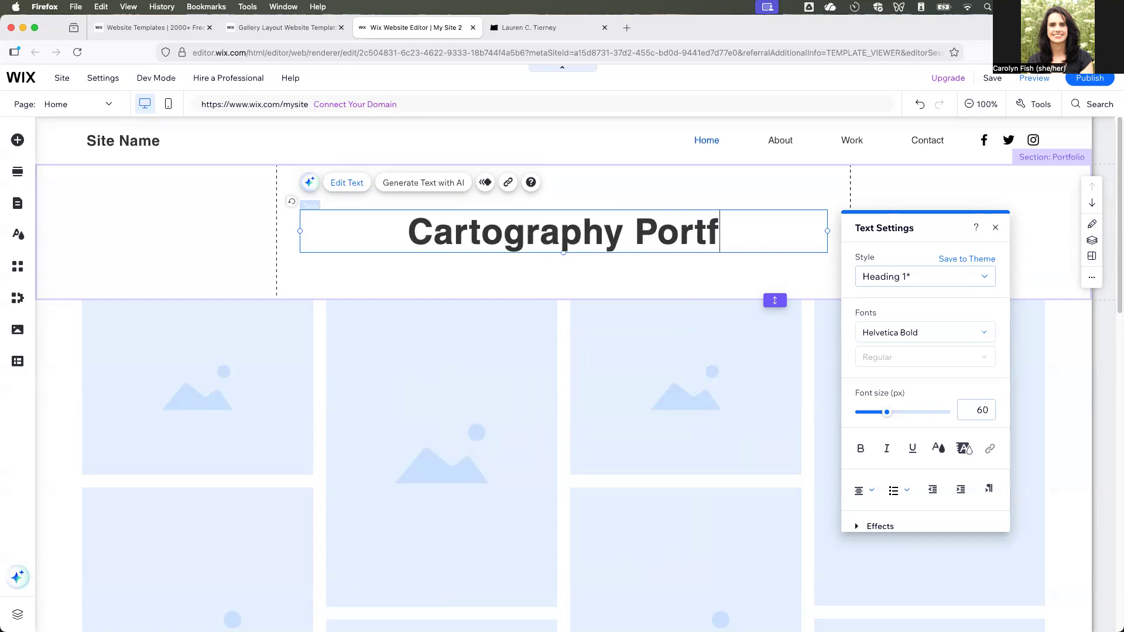
pyautogui.write('olio')
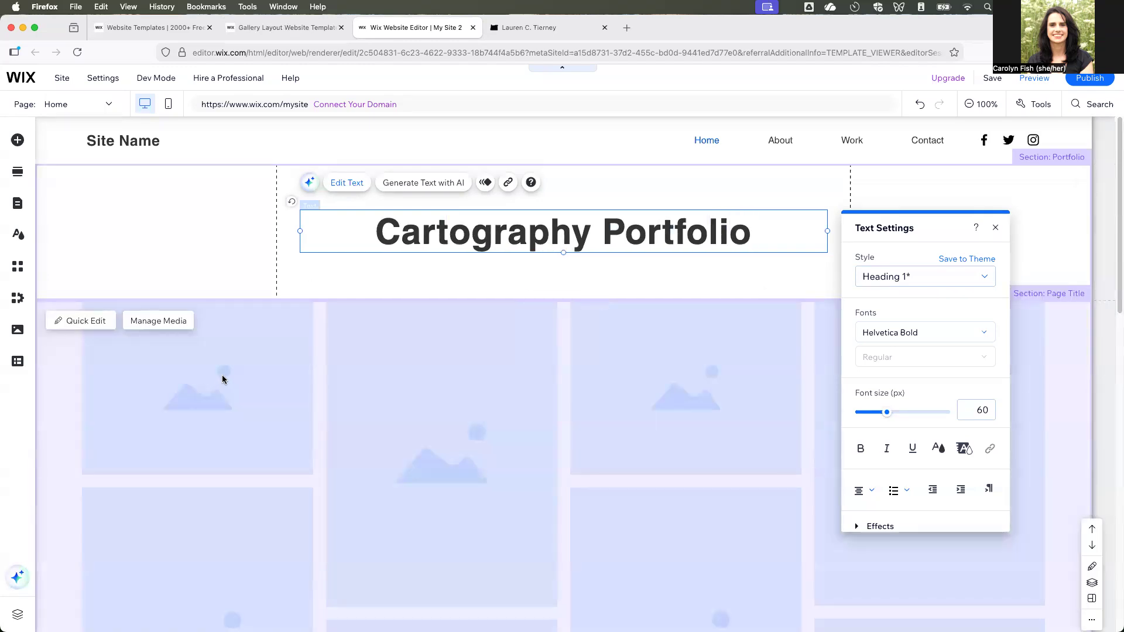
# Replace the header's site name with the owner's first name in possessive form followed by "Website".
pyautogui.click(258, 380)
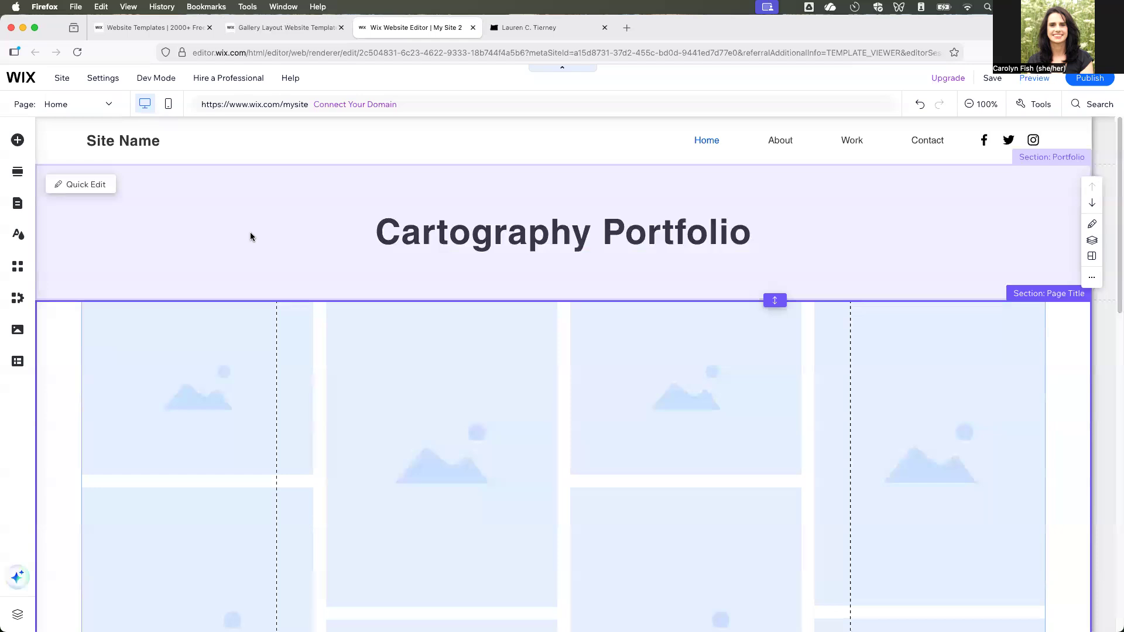
pyautogui.click(156, 144)
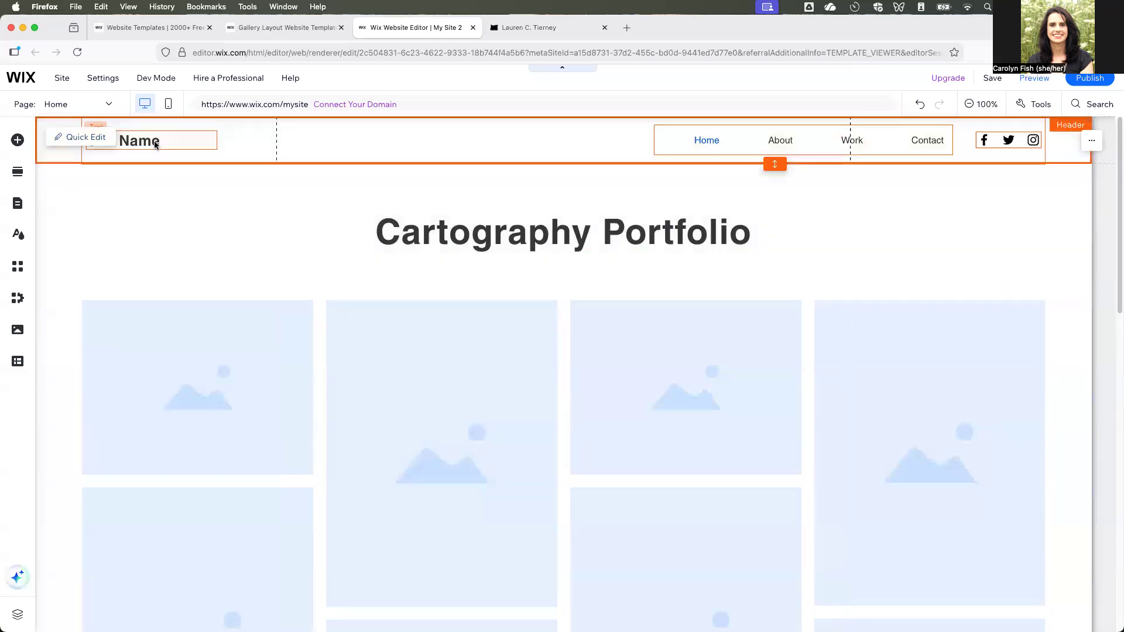
pyautogui.doubleClick(156, 145)
pyautogui.write('Car')
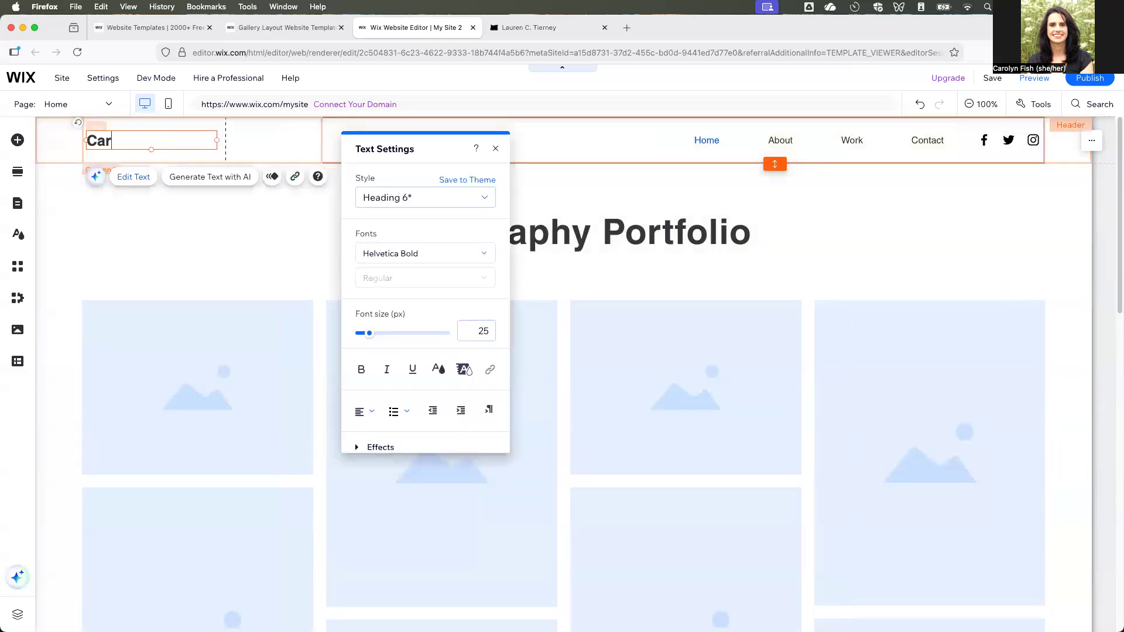
pyautogui.write("olyn's Website")
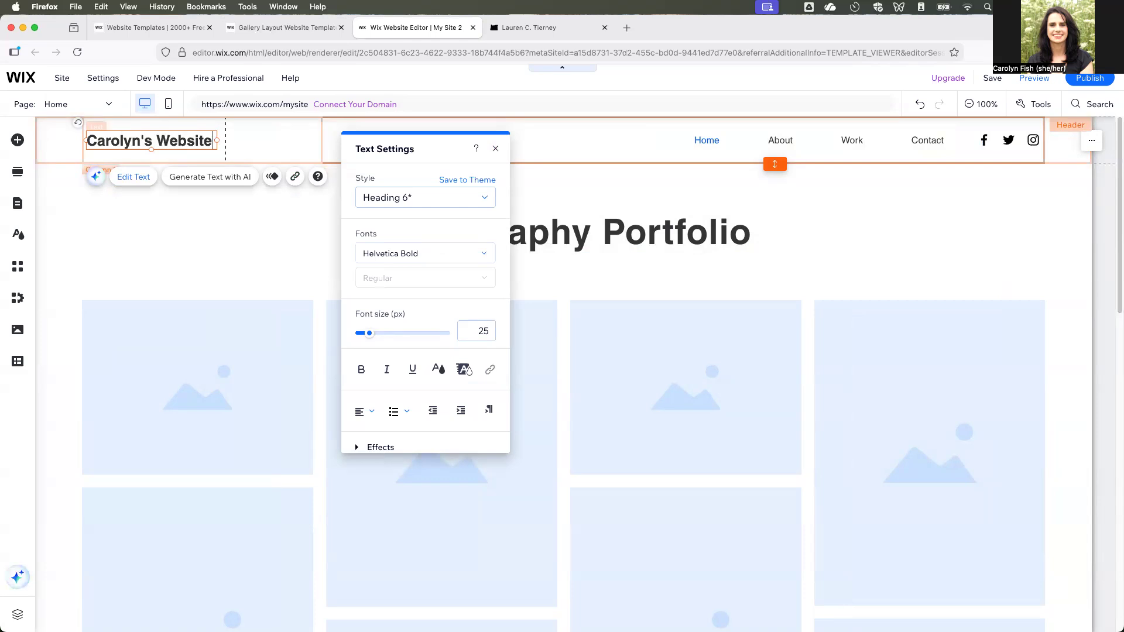
pyautogui.click(141, 240)
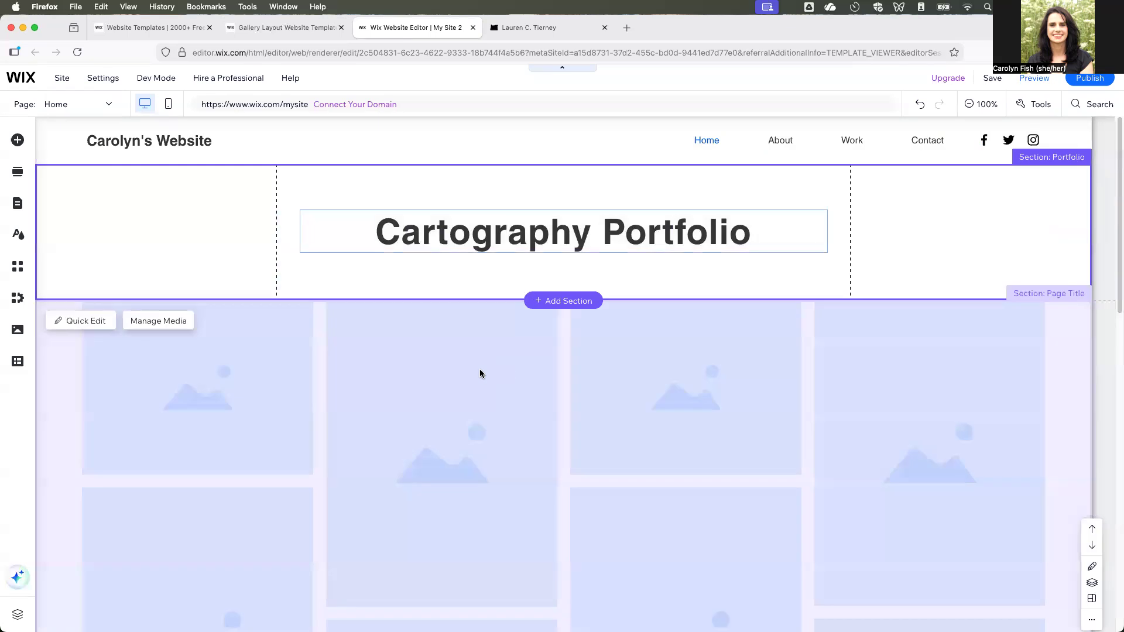
# Rename the Home page to "Portfolio" in the site menu's page settings.
pyautogui.scroll(-1, 410, 372)
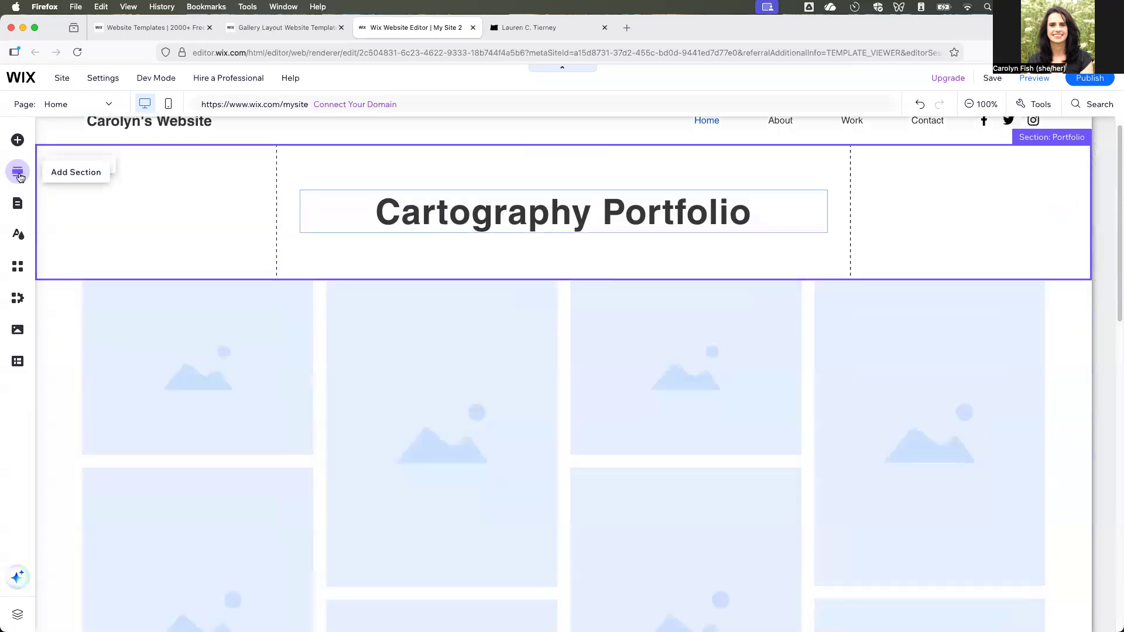
pyautogui.click(18, 205)
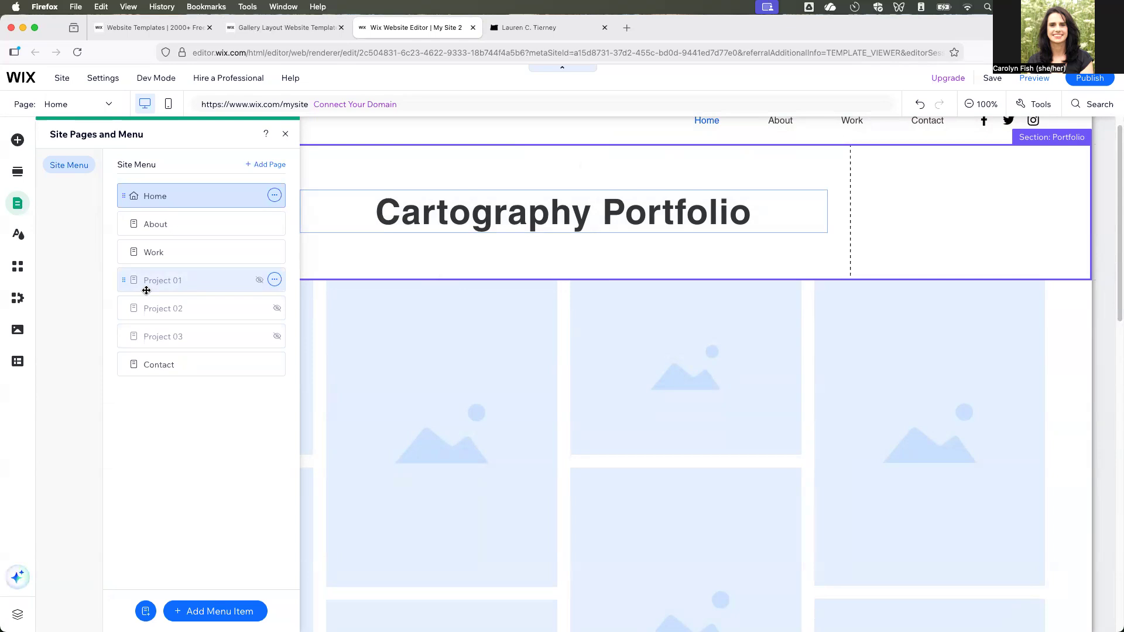
pyautogui.click(275, 194)
pyautogui.click(319, 196)
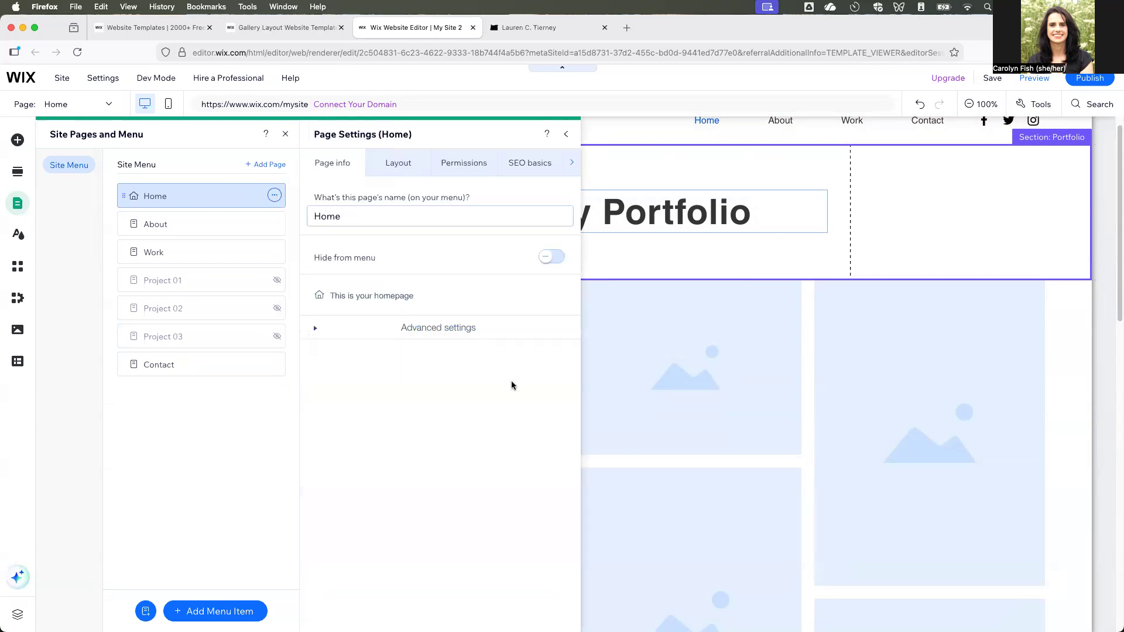
pyautogui.click(351, 216)
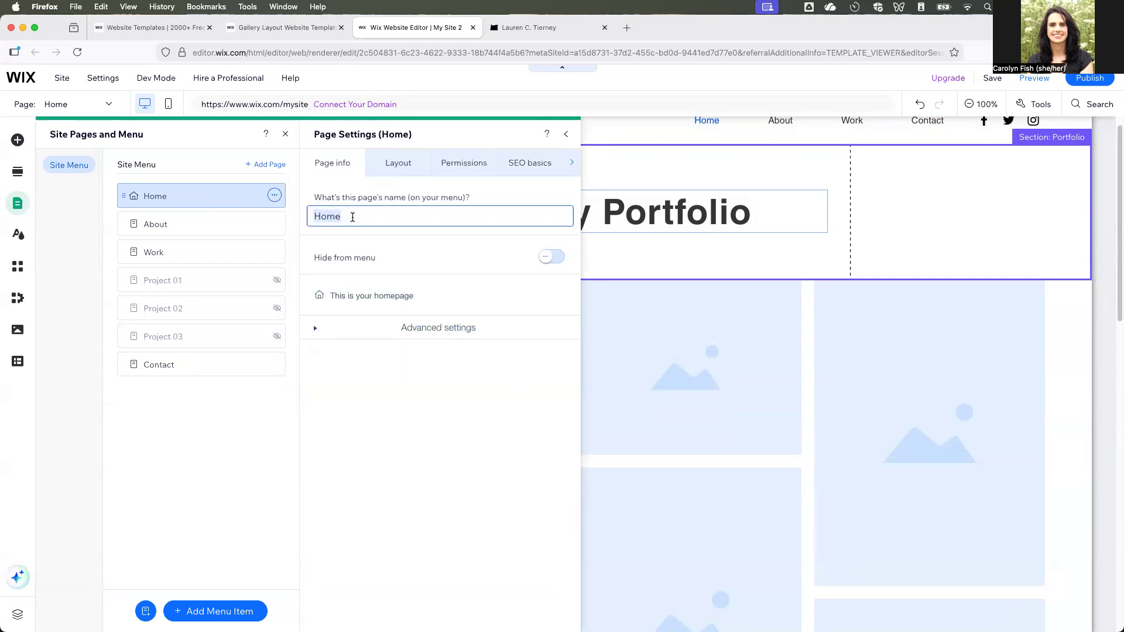
pyautogui.write('Portfolio')
pyautogui.click(421, 413)
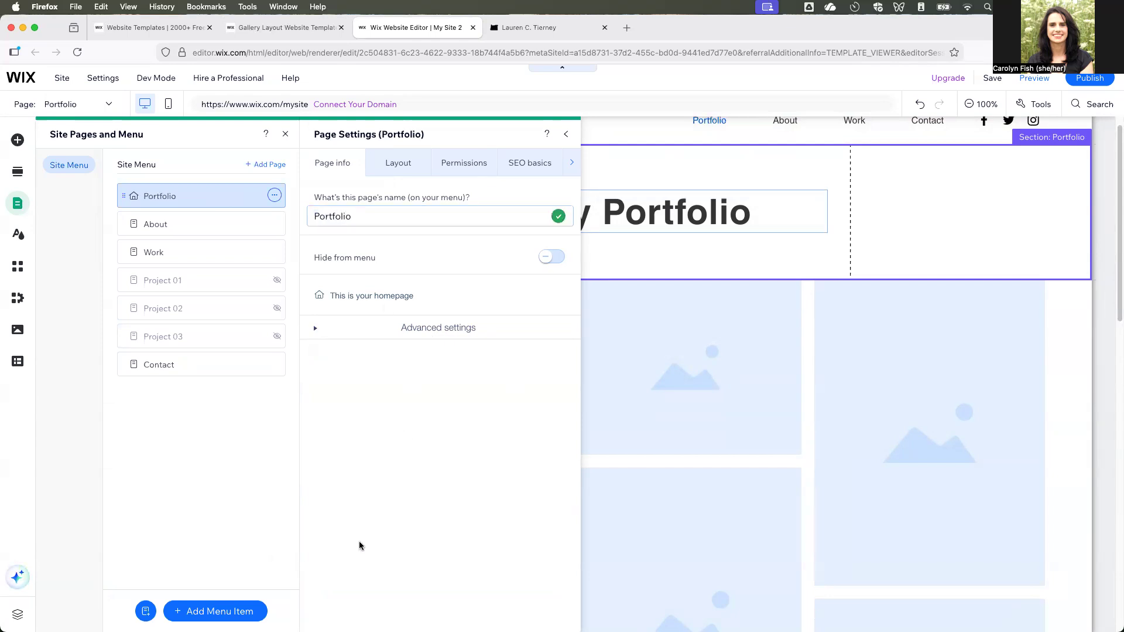
# Delete the Work page from the site menu and confirm its removal.
pyautogui.click(184, 230)
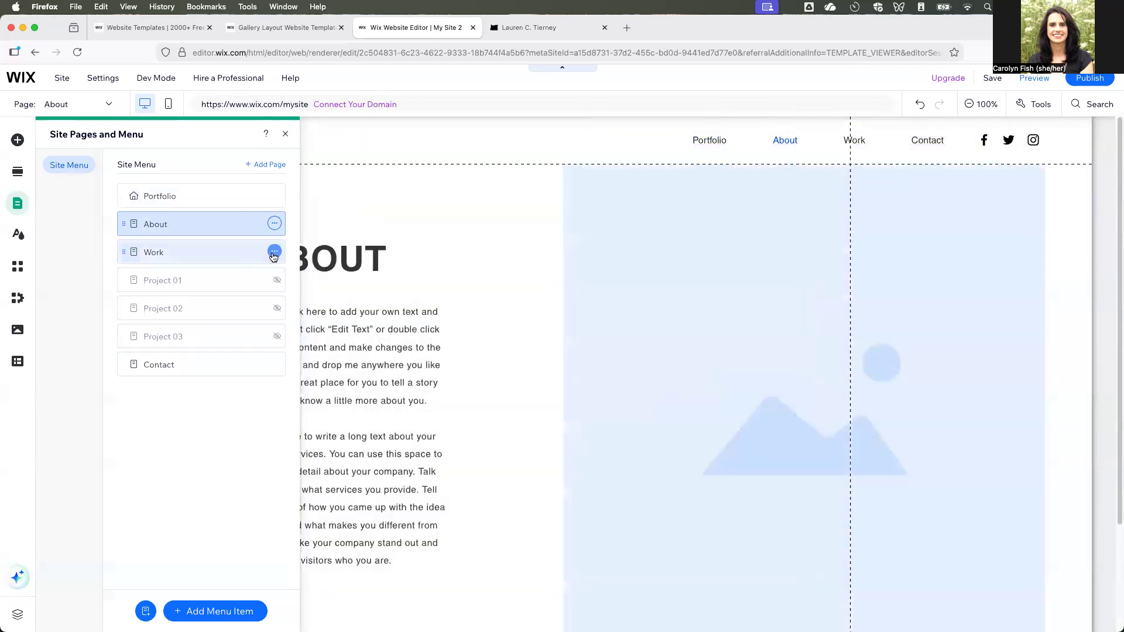
pyautogui.click(275, 252)
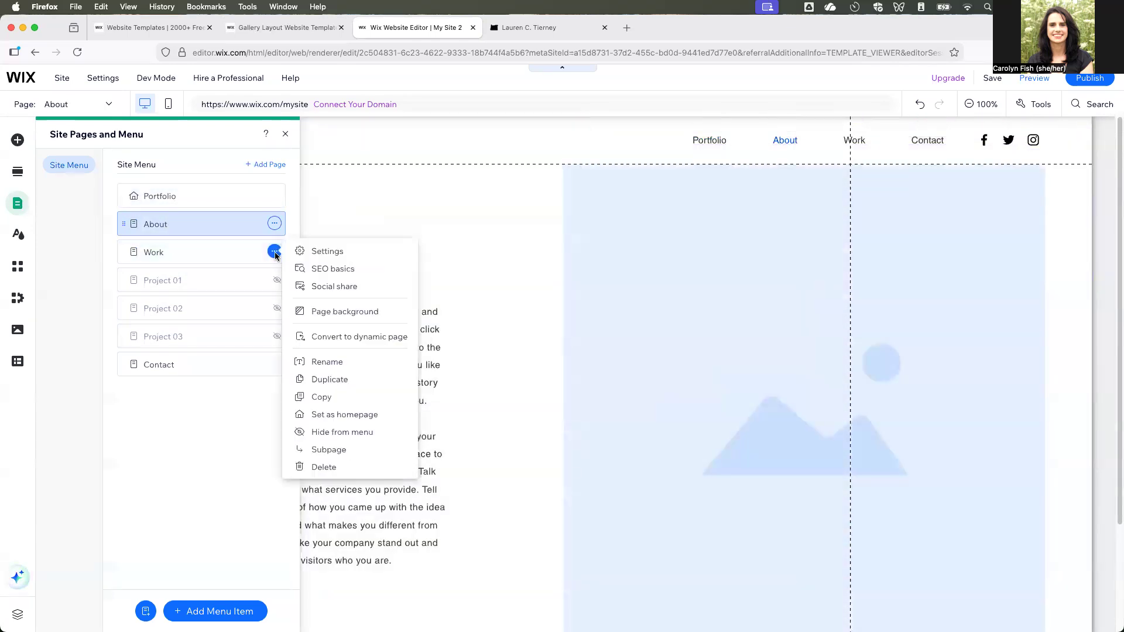
pyautogui.click(362, 466)
pyautogui.click(641, 395)
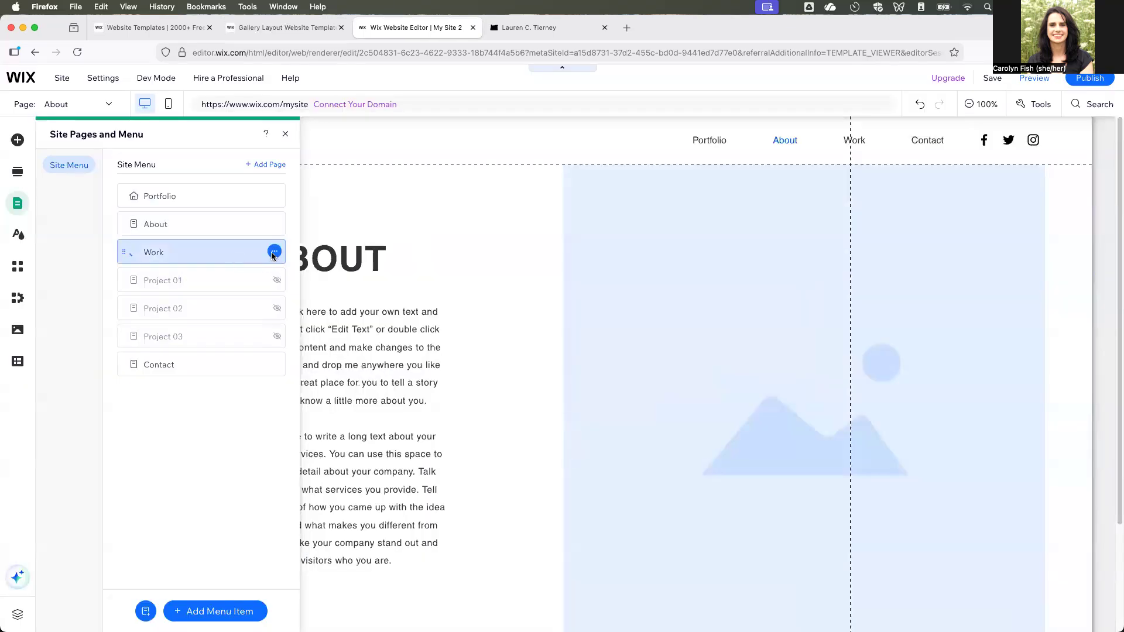
pyautogui.click(274, 252)
pyautogui.click(368, 466)
pyautogui.click(698, 392)
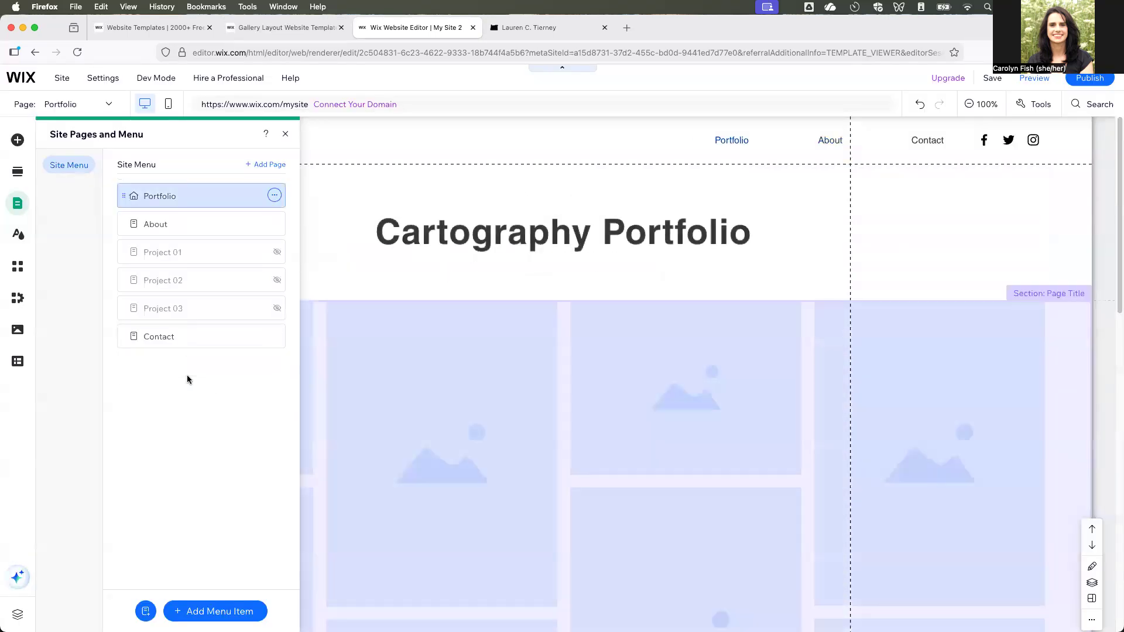
# Open the Contact page and retype its all-caps title as "Contact".
pyautogui.click(161, 339)
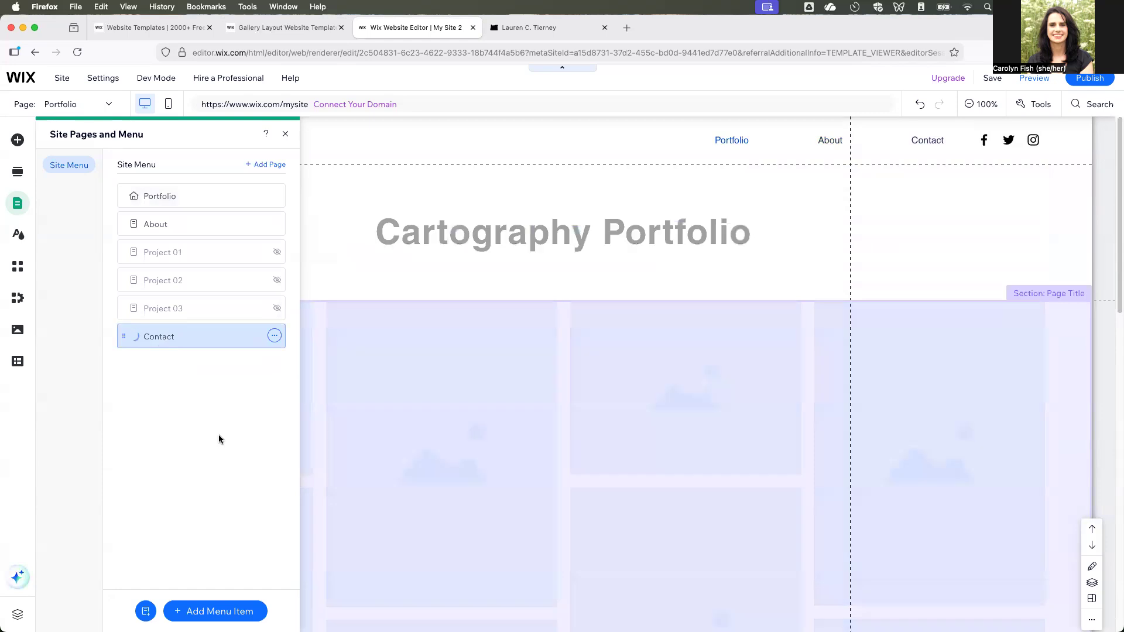
pyautogui.click(427, 392)
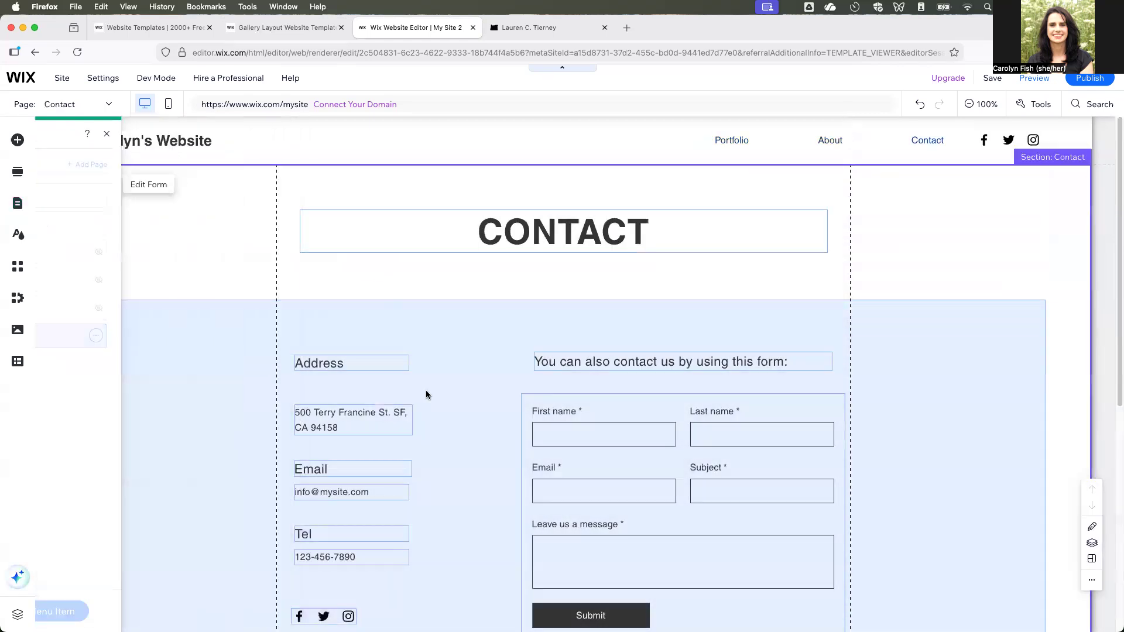
pyautogui.click(542, 233)
pyautogui.doubleClick(542, 232)
pyautogui.write('Contact')
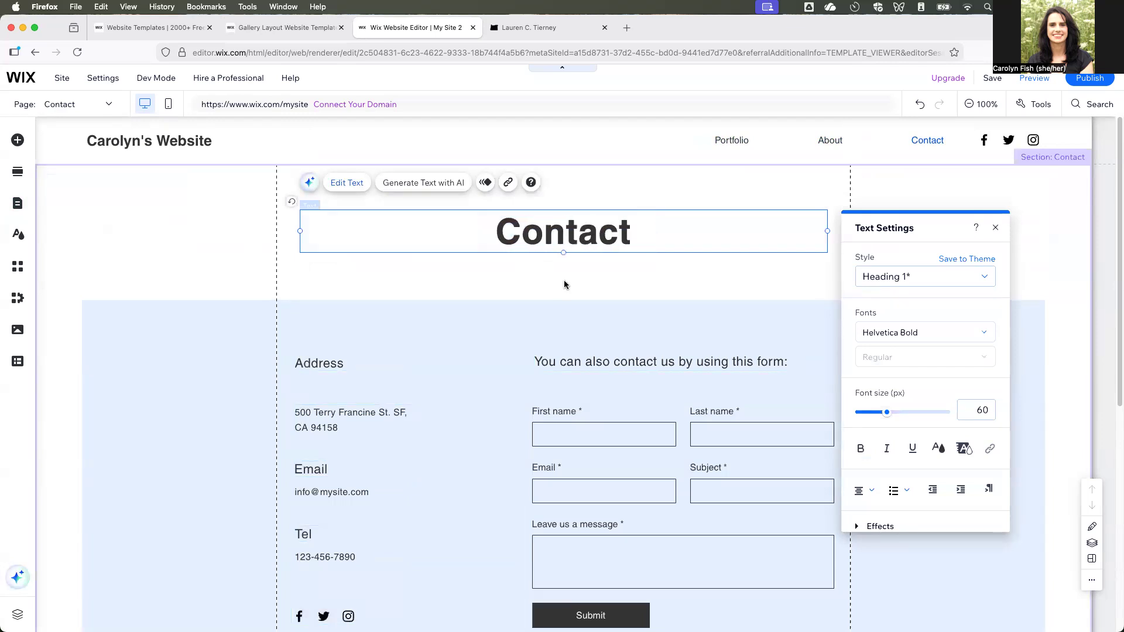
pyautogui.click(681, 408)
# Delete the mailing list form from the Contact page and shorten the blue strip to end just below the Submit button.
pyautogui.scroll(-3, 680, 408)
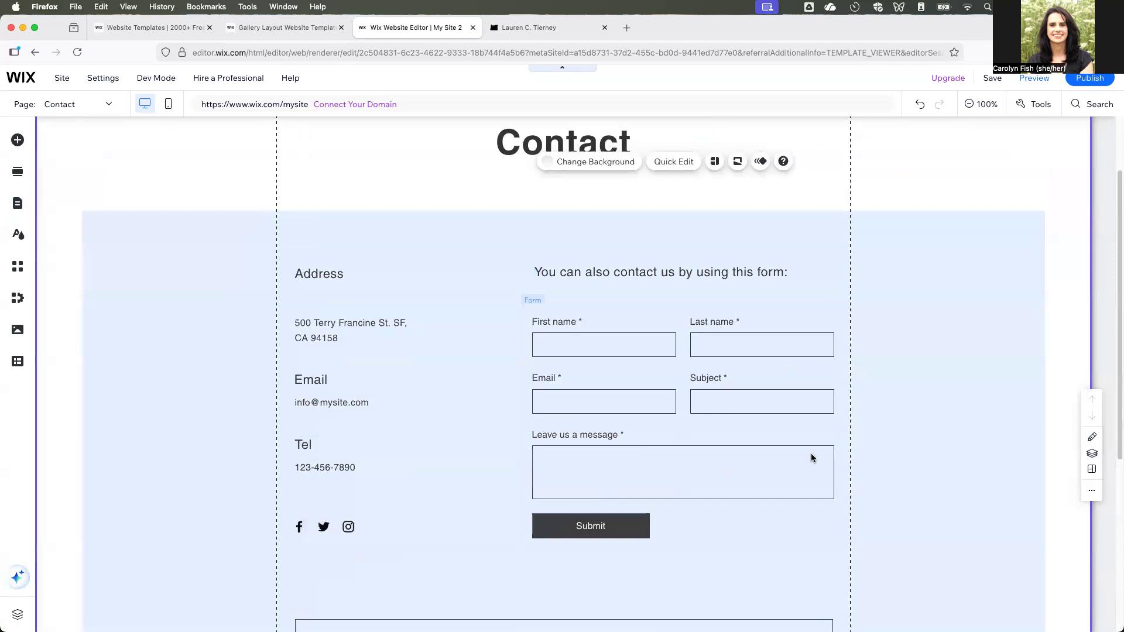
pyautogui.scroll(-5, 813, 458)
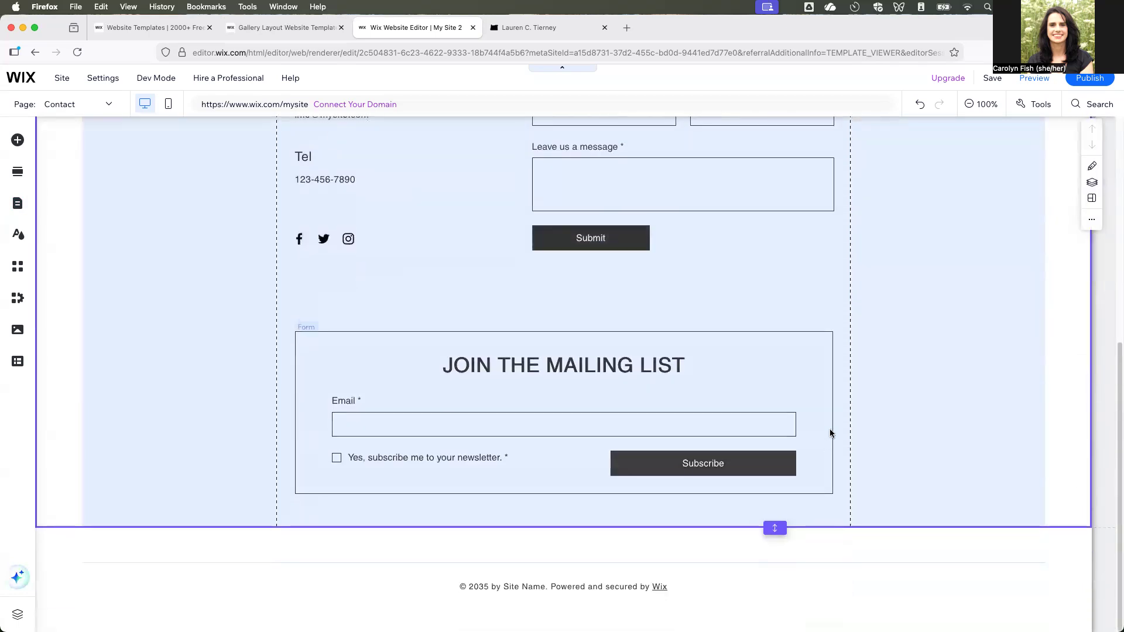
pyautogui.click(312, 335)
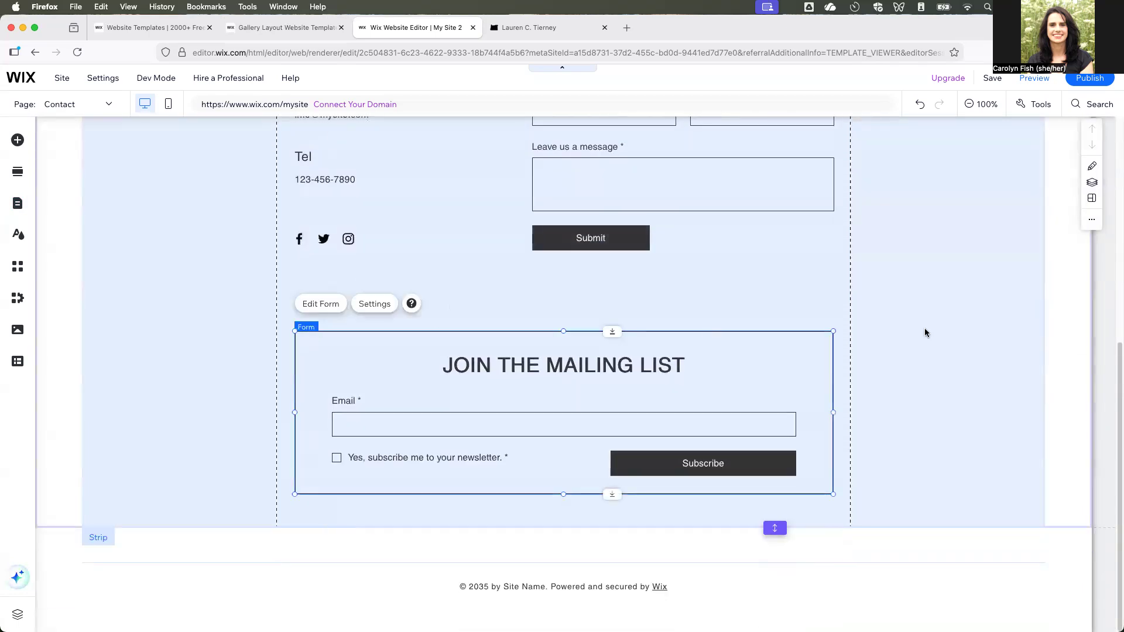
pyautogui.press('Delete')
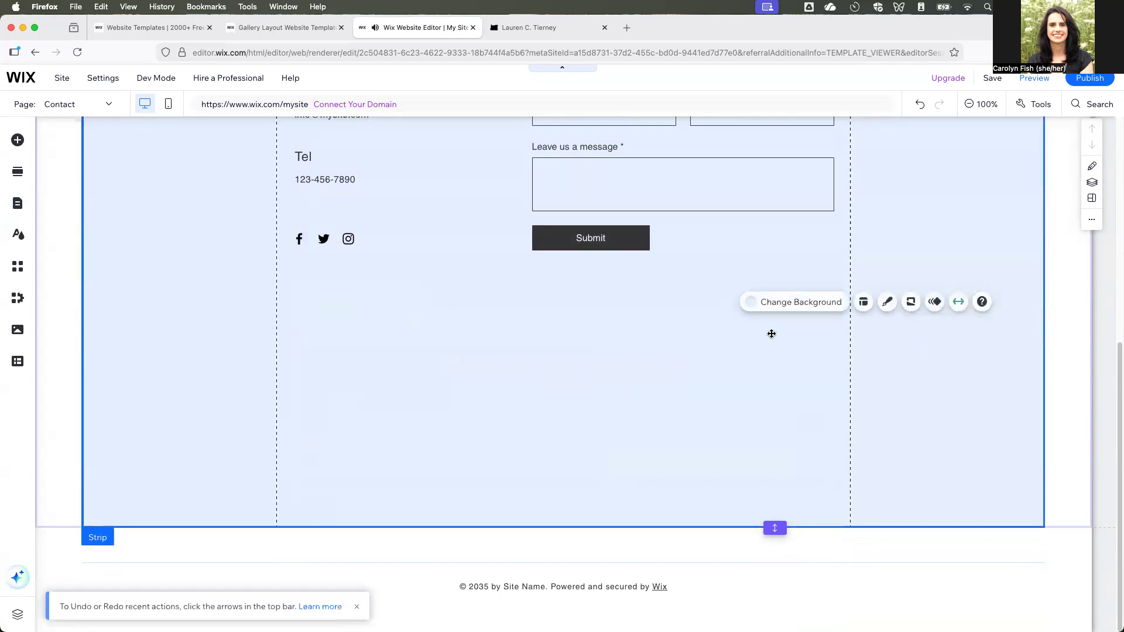
pyautogui.moveTo(674, 529); pyautogui.dragTo(660, 556)
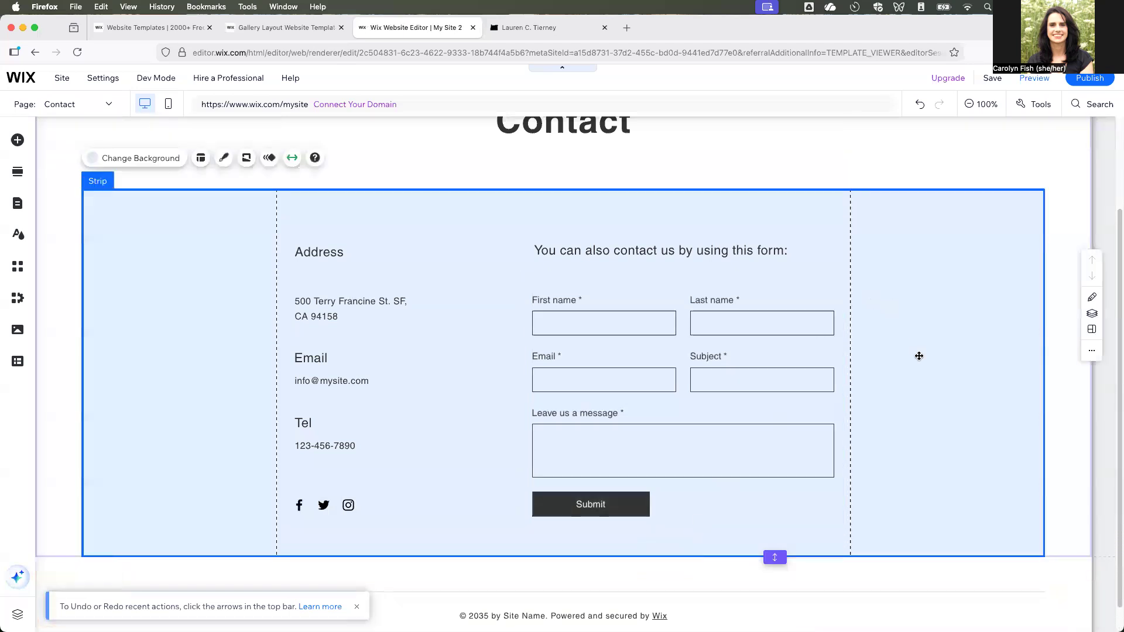
# Try to move the blue contact strip's top edge slightly down, and undo the change.
pyautogui.scroll(-1, 915, 355)
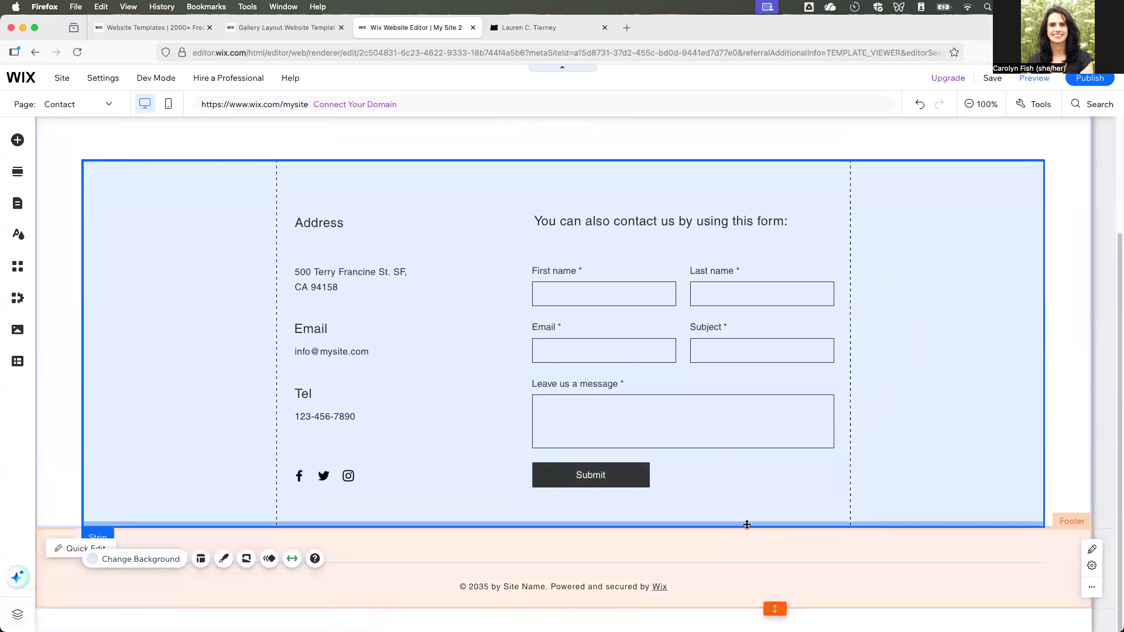
pyautogui.moveTo(607, 160); pyautogui.dragTo(608, 176)
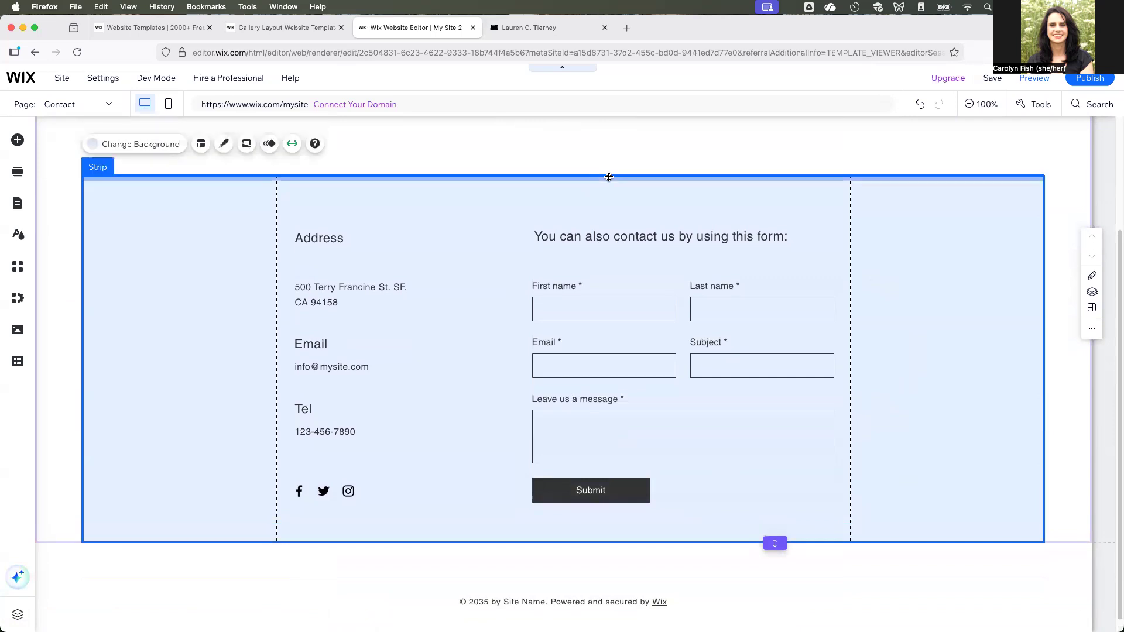
pyautogui.press('super+z')
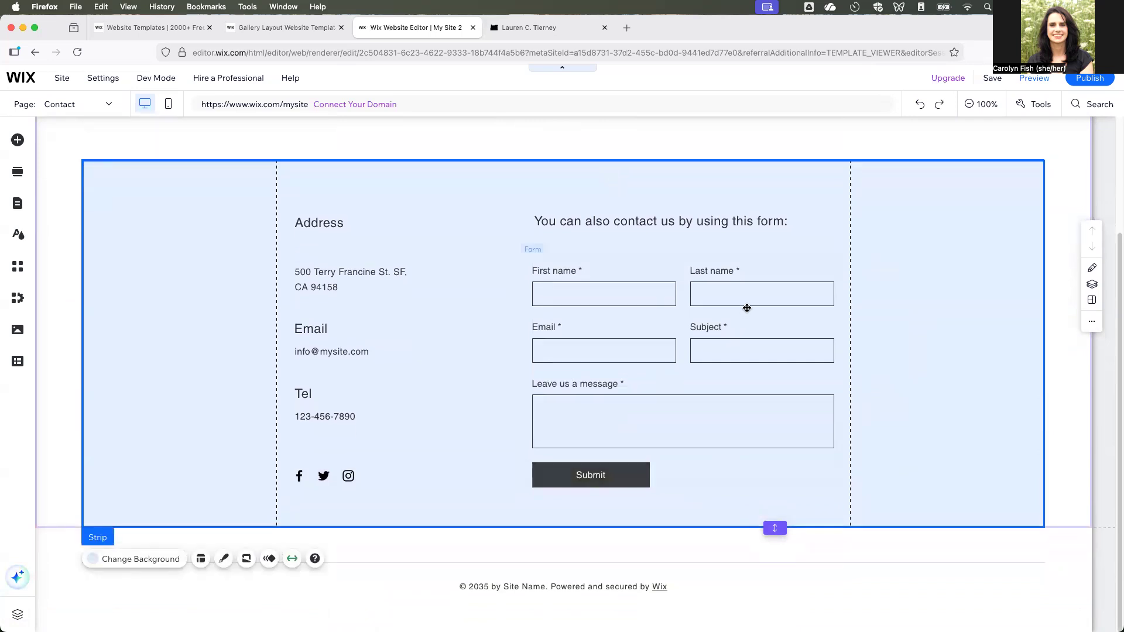
# Replace the placeholder text under the Address heading with the university's two-line postal address.
pyautogui.click(432, 202)
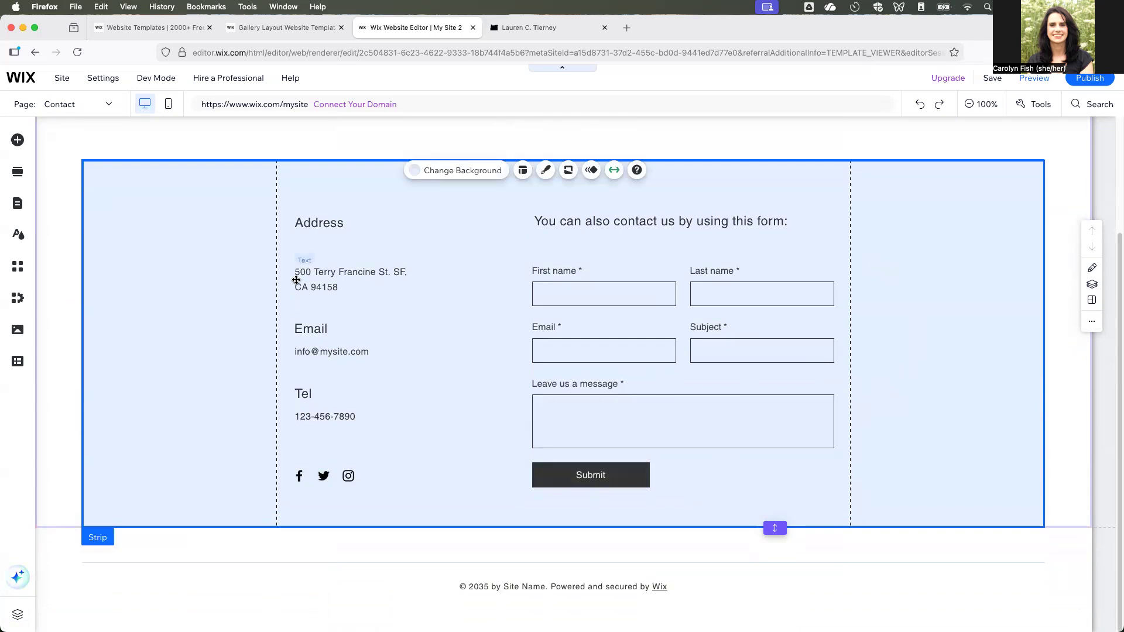
pyautogui.click(318, 293)
pyautogui.click(317, 287)
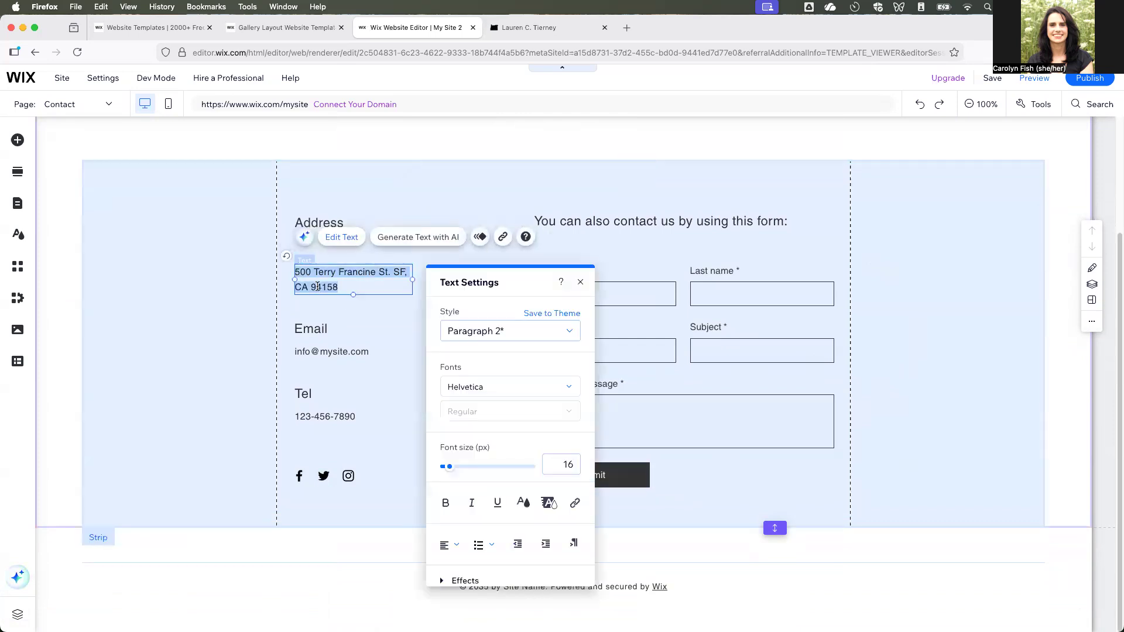
pyautogui.write('12')
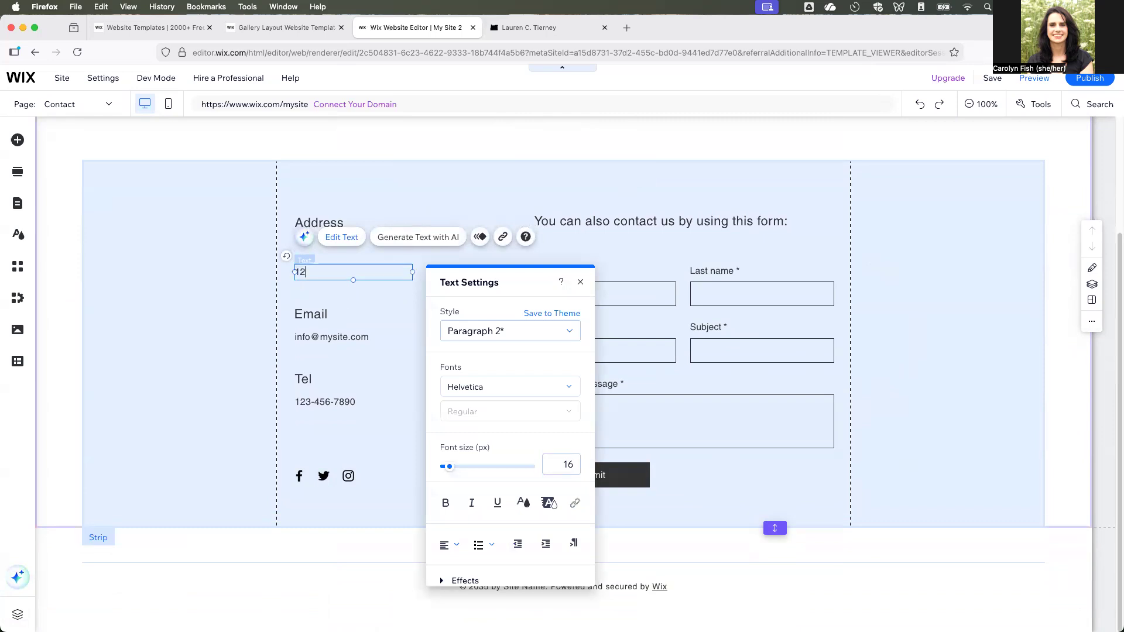
pyautogui.write('51 Universi')
pyautogui.press('BackSpace')
pyautogui.press('BackSpace')
pyautogui.press('BackSpace')
pyautogui.write('ersity of Oregon')
pyautogui.press('Return')
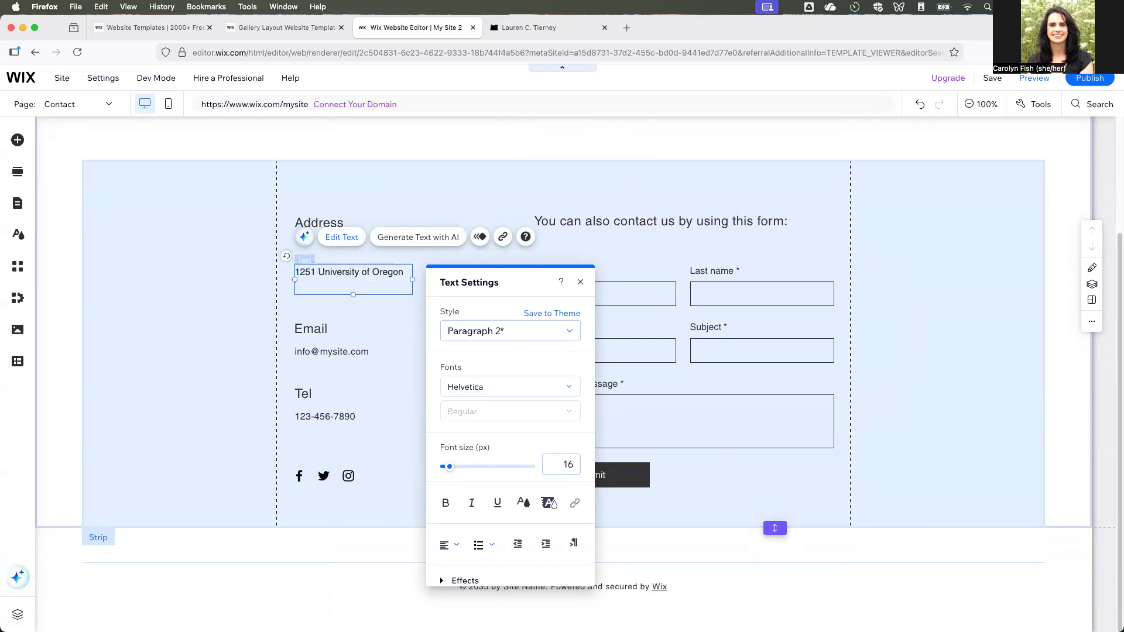
pyautogui.write('Eugene, OR 97403')
pyautogui.click(384, 438)
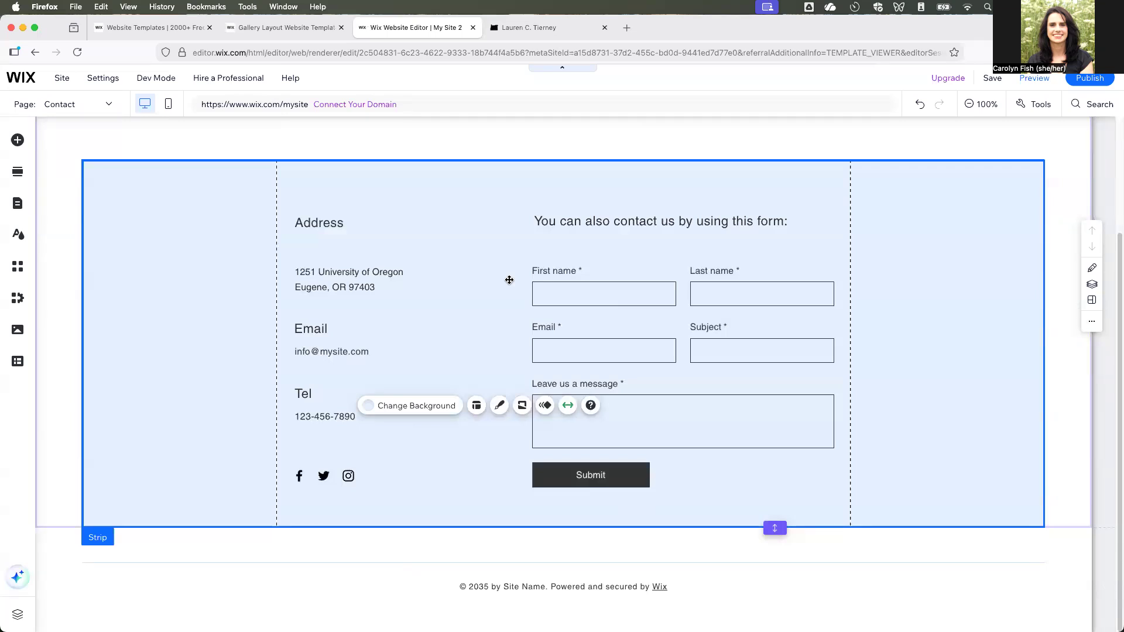
# Set the contact strip's background to the snowy mountain video, and open the header's content for quick editing.
pyautogui.scroll(3, 507, 284)
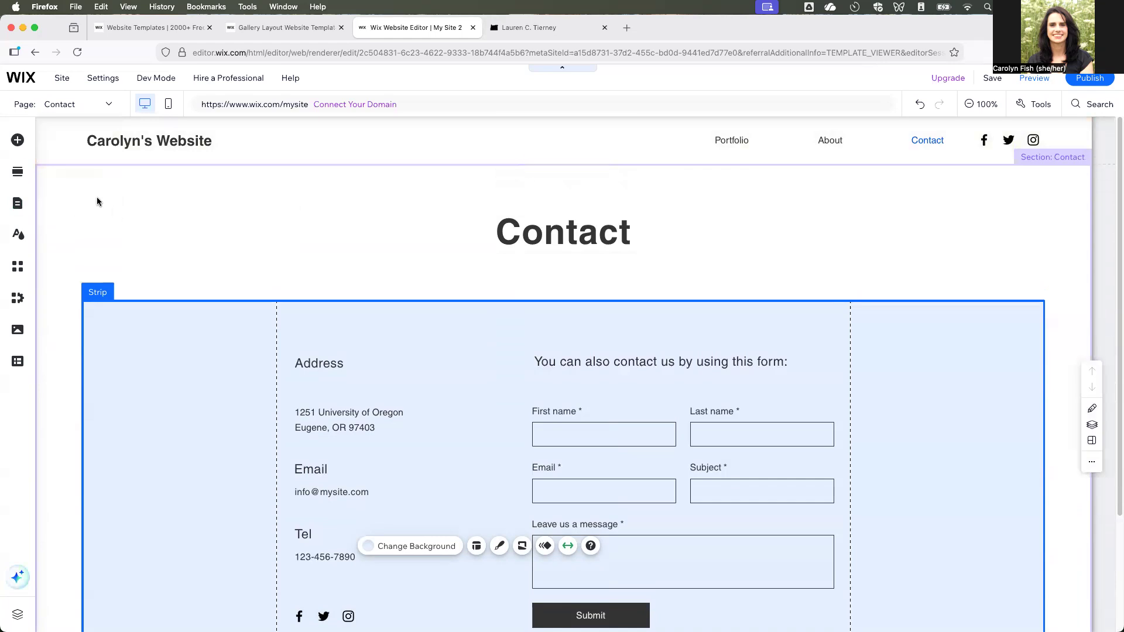
pyautogui.click(98, 200)
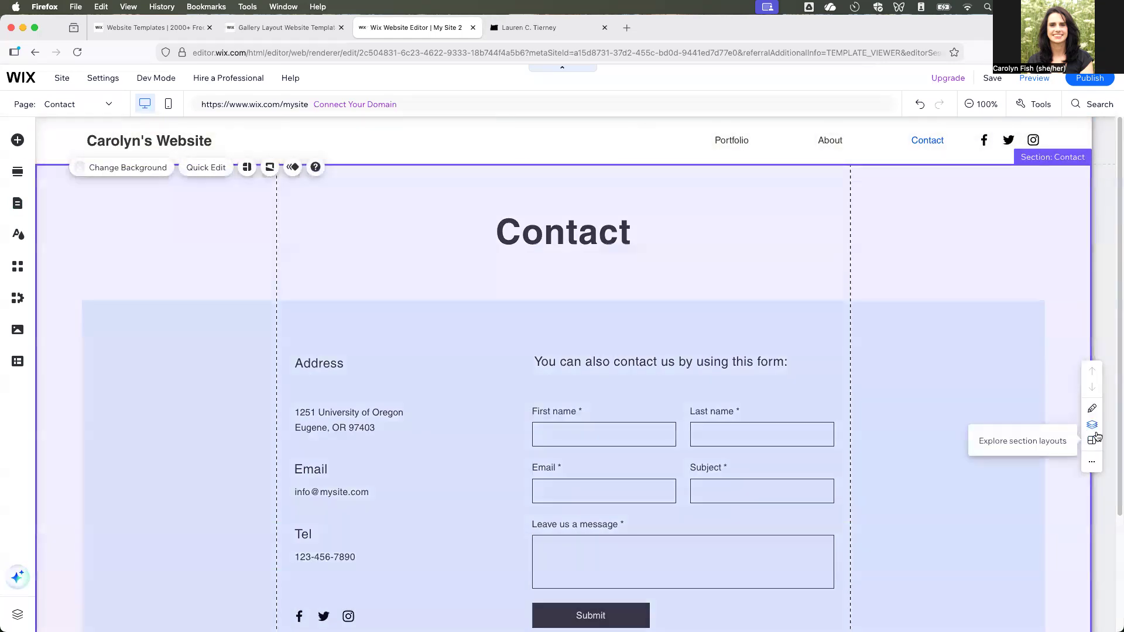
pyautogui.click(1092, 442)
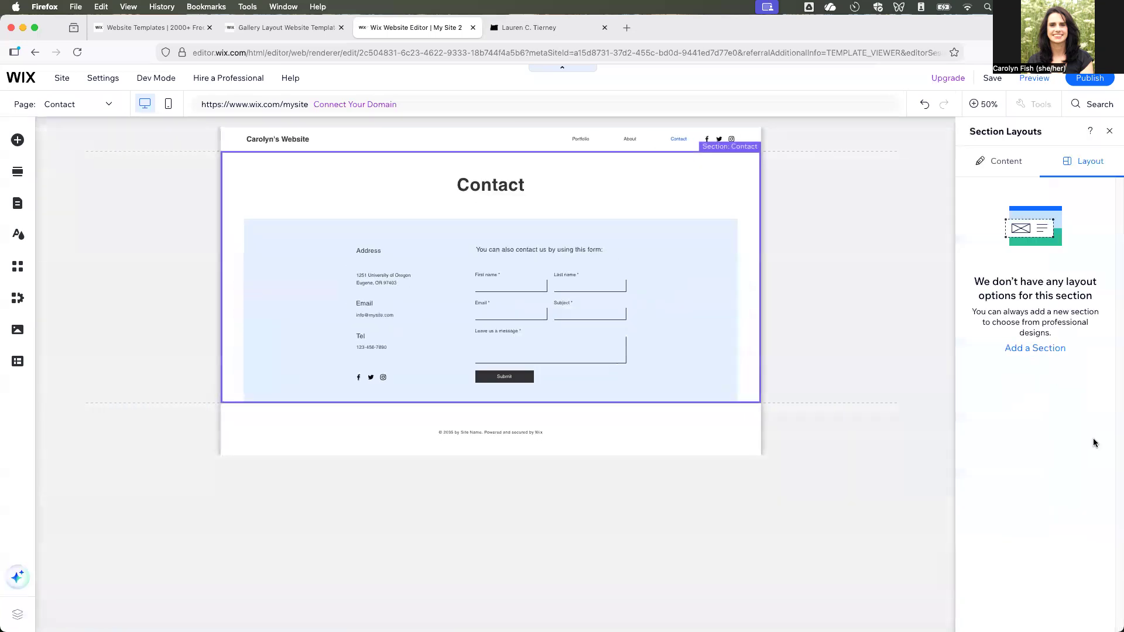
pyautogui.click(1002, 161)
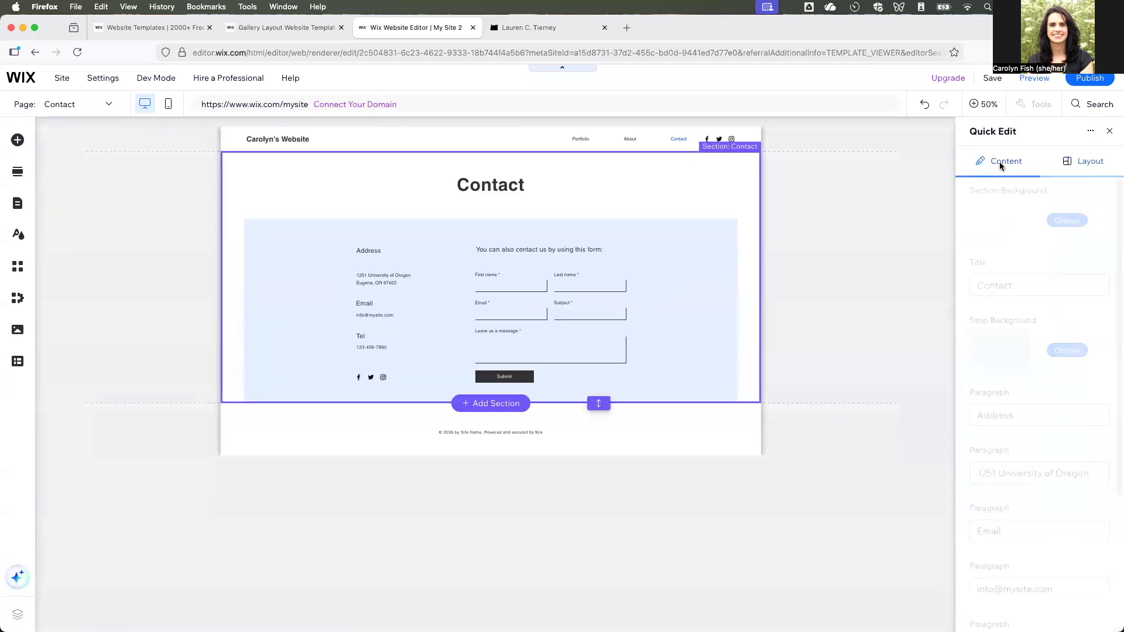
pyautogui.click(1062, 351)
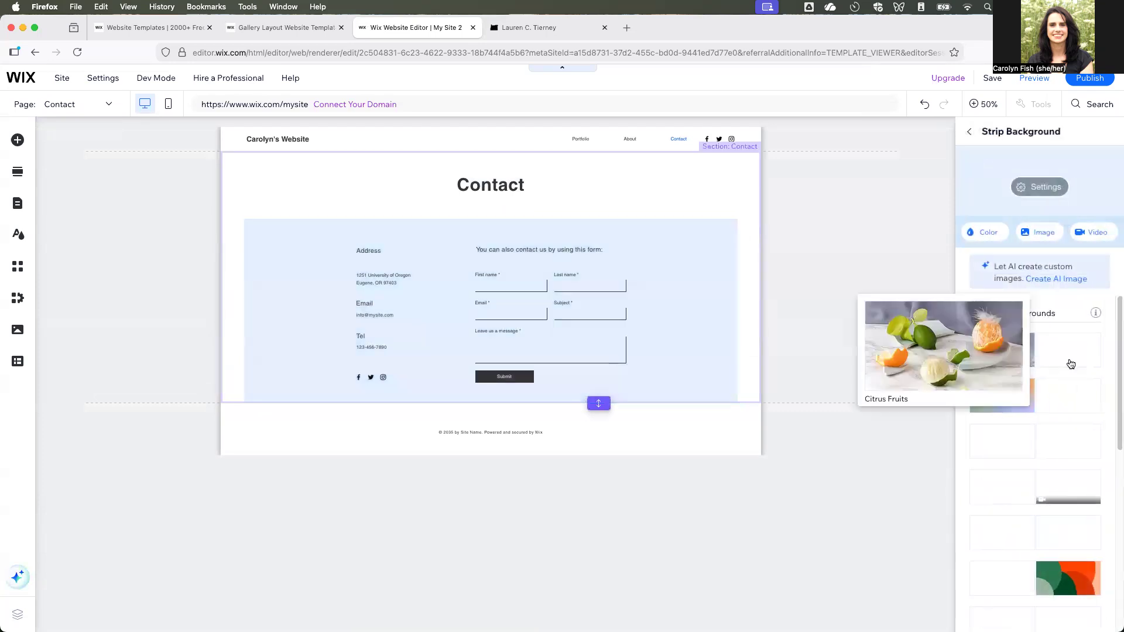
pyautogui.click(1002, 350)
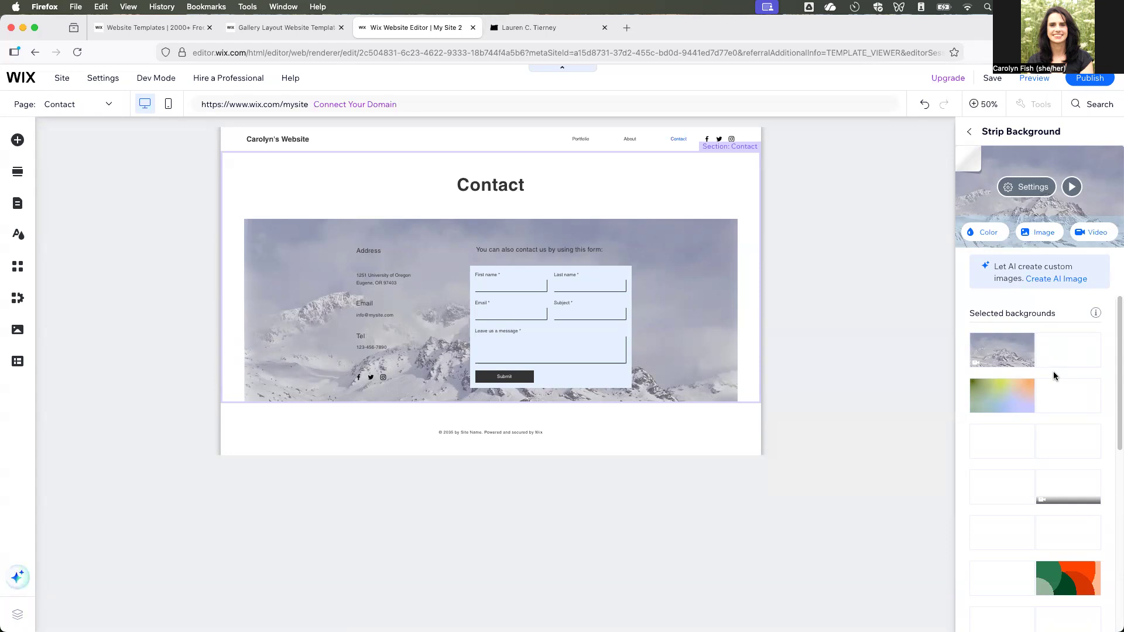
pyautogui.click(774, 300)
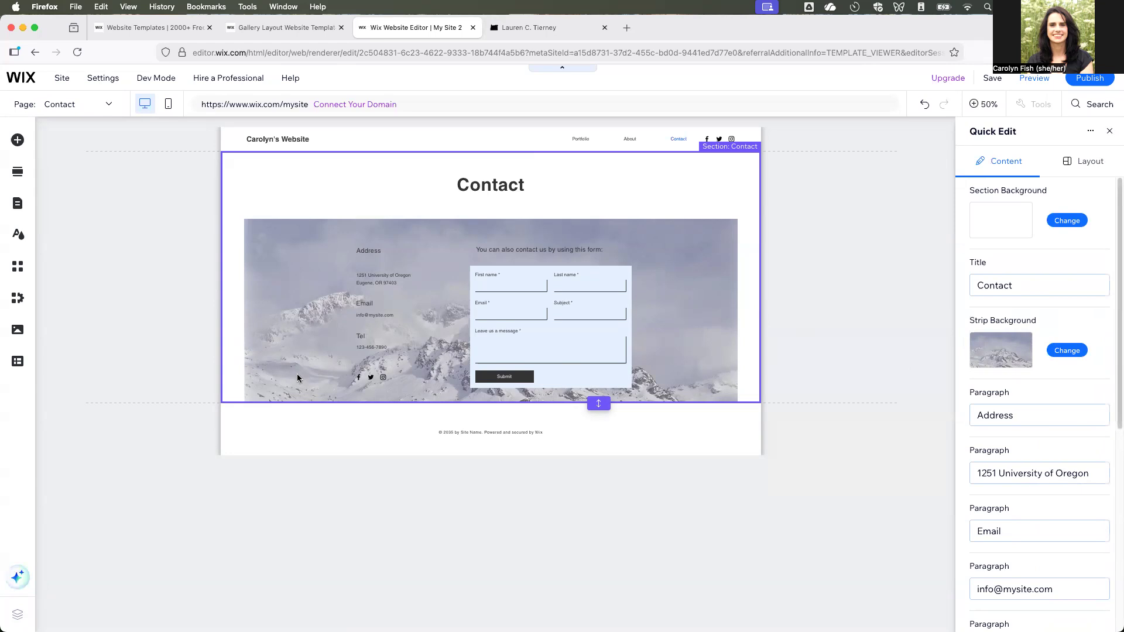
pyautogui.click(434, 138)
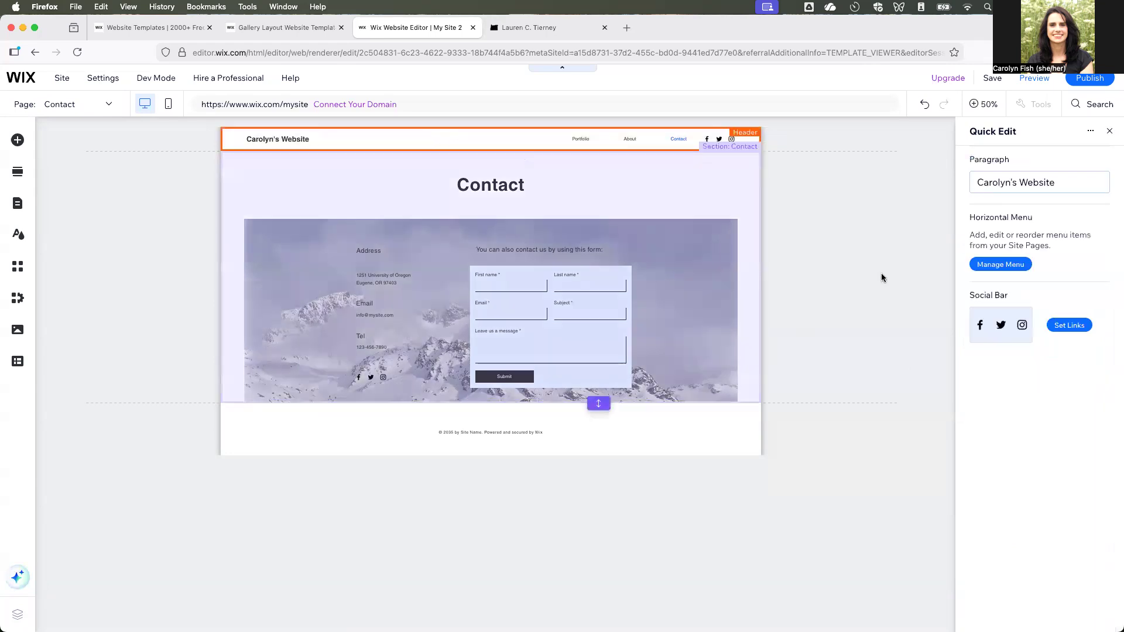